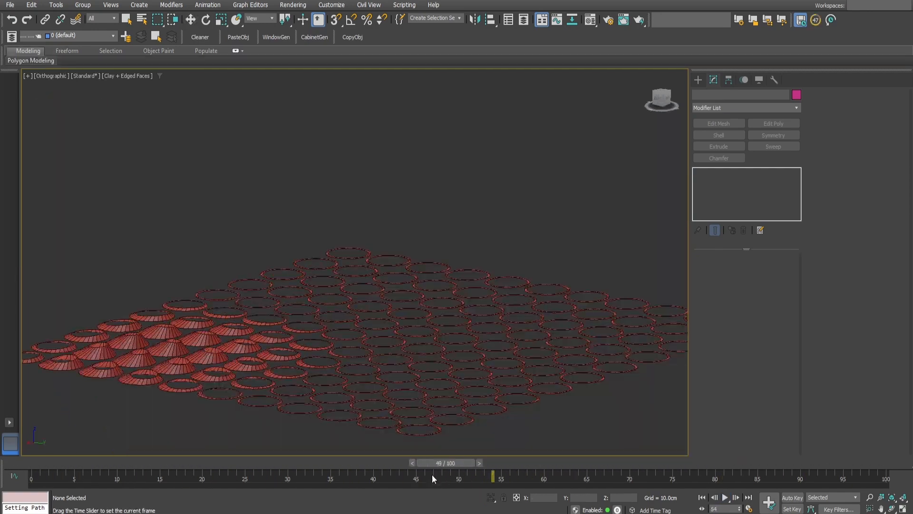
- Preview the animated ring grid by scrubbing its timeline and examine both animated panel samples from different angles
left_click_drag(432, 475, 286, 485)
middle_click_drag(280, 342, 427, 365, "alt")
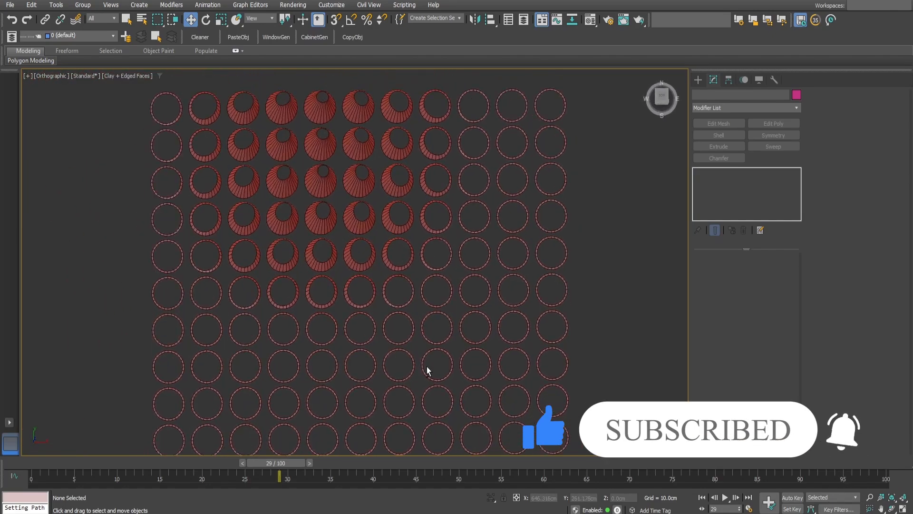
scroll(404, 394, "down", 3)
middle_click_drag(405, 394, 387, 386)
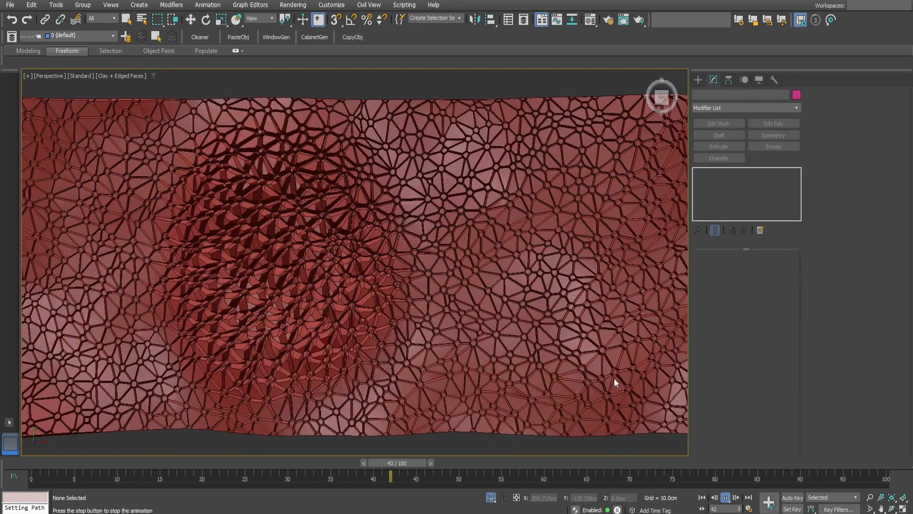
middle_click_drag(612, 378, 512, 283, "alt")
scroll(357, 239, "up", 3)
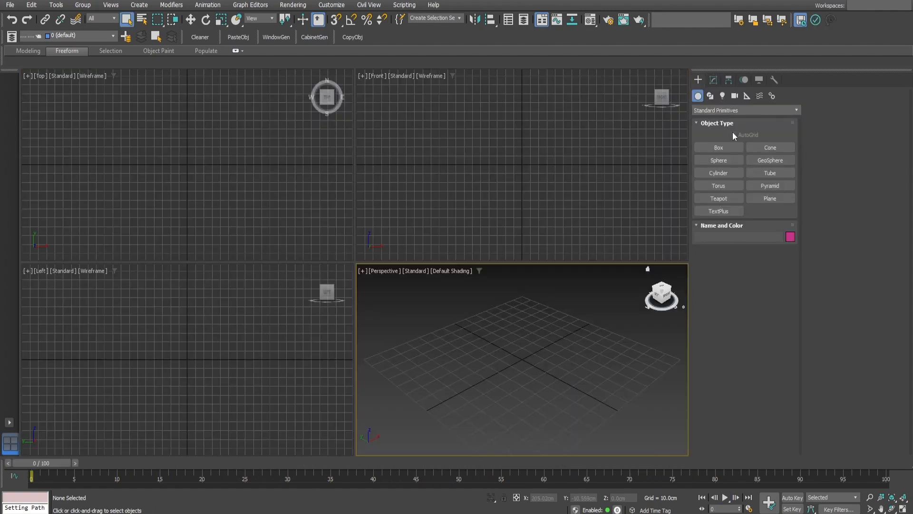
- Draw a rectangle spline about 177 cm long and 367 cm wide in the Perspective view
left_click(709, 96)
left_click(783, 162)
scroll(450, 377, "down", 3)
left_click_drag(534, 328, 459, 434)
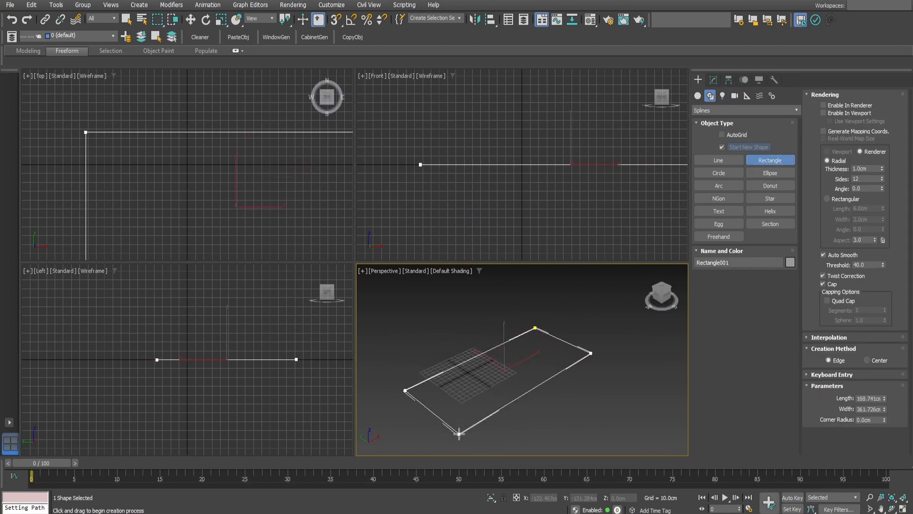
- Set the rectangle's width to 500 cm and its length to 200 cm
left_click(713, 80)
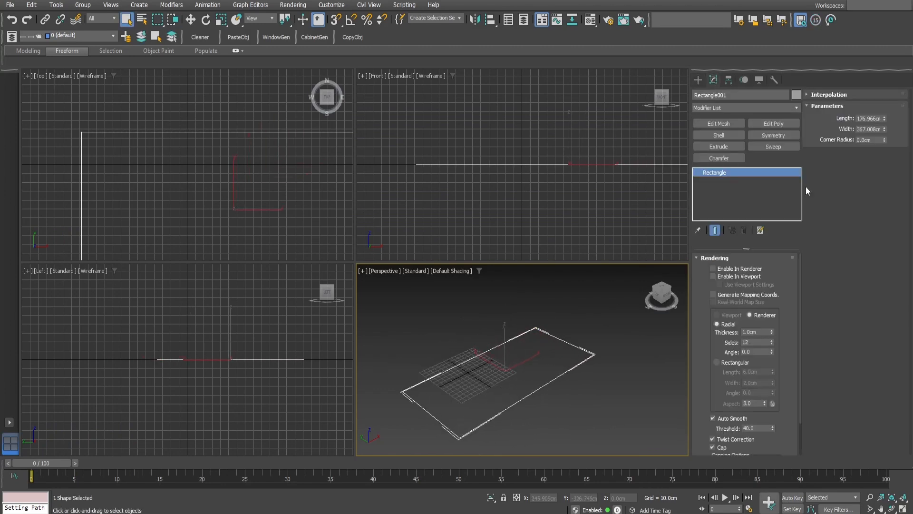
left_click(865, 119)
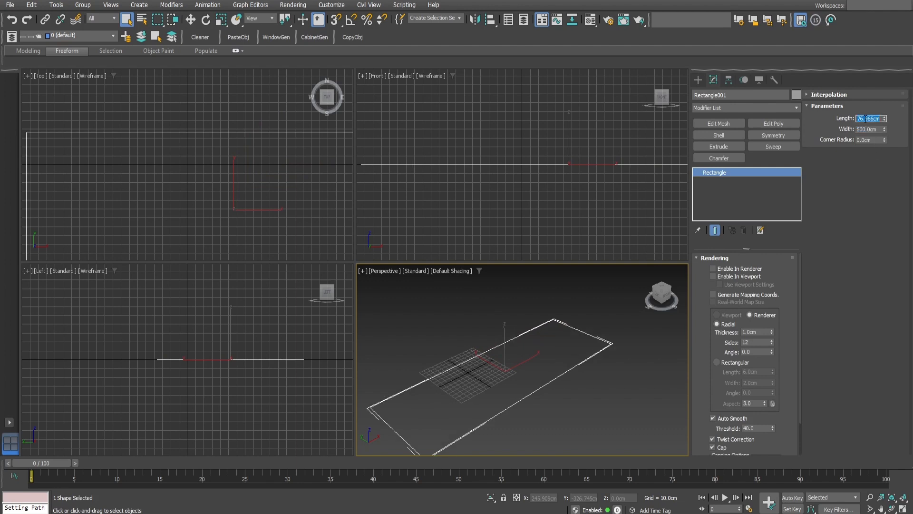
type("200")
key("Return")
- Apply a Garment Maker modifier to the rectangle and show edged faces in the Perspective view
middle_click_drag(457, 375, 481, 396, "alt")
scroll(541, 374, "up", 3)
middle_click_drag(541, 374, 506, 365)
middle_click_drag(506, 365, 512, 357, "alt")
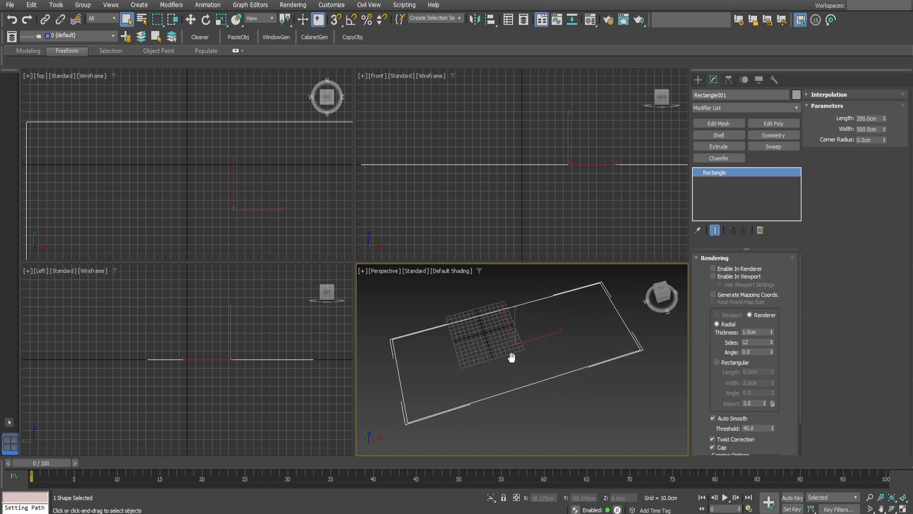
left_click(797, 108)
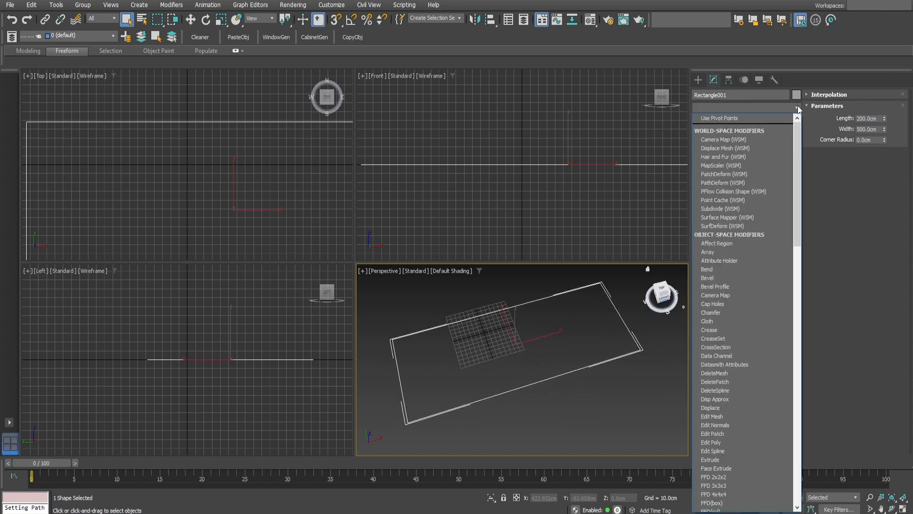
key("g")
left_click(740, 119)
middle_click_drag(536, 340, 569, 329)
key("F4")
scroll(569, 329, "up", 6)
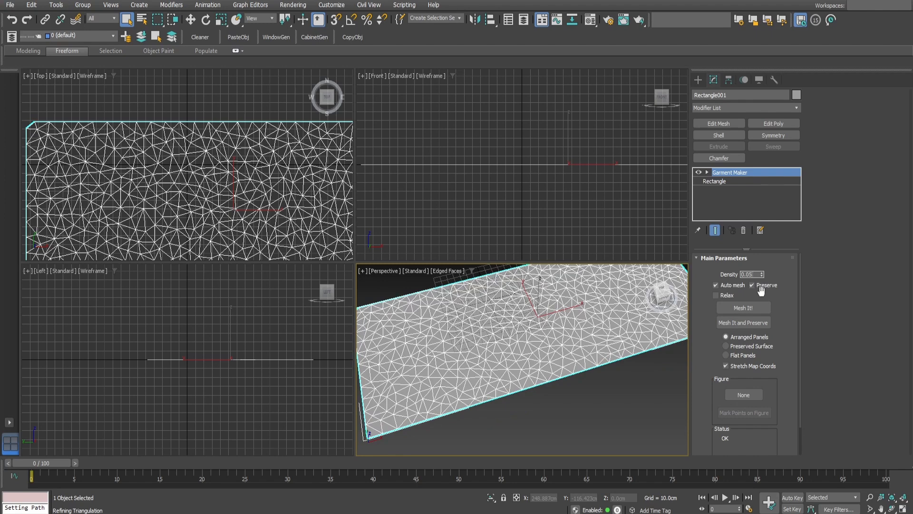
- Switch Garment Maker to Preserved Surface and set its mesh density to 0.07
key("Return")
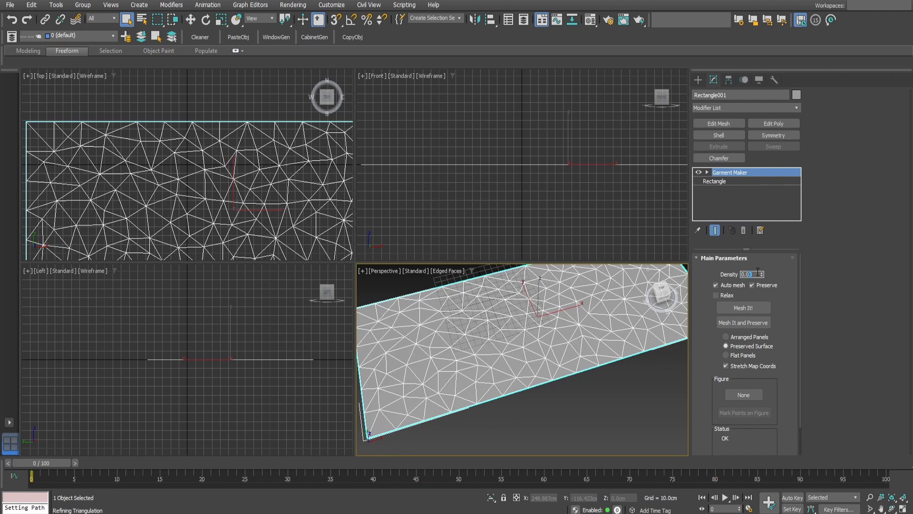
type("0.07")
key("Return")
- Add an Edit Poly modifier above Garment Maker and collapse the stack to an editable poly
middle_click_drag(501, 347, 531, 354)
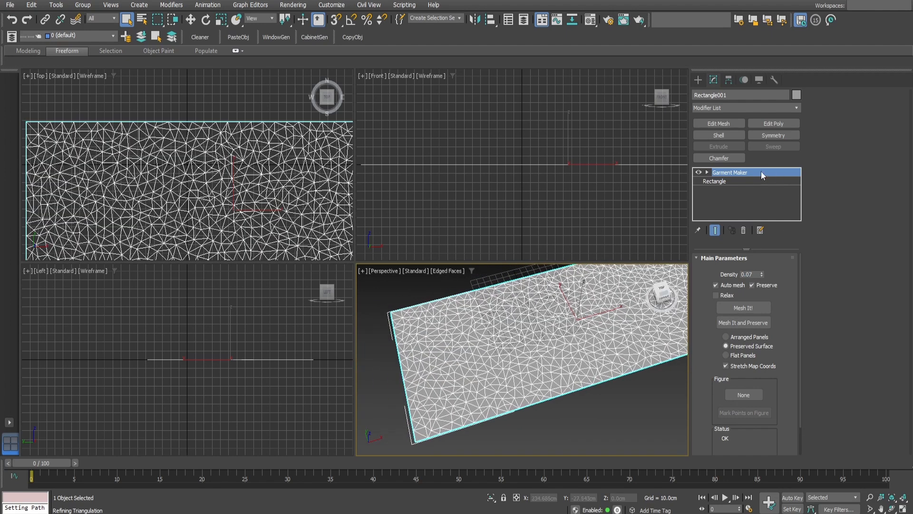
left_click(785, 123)
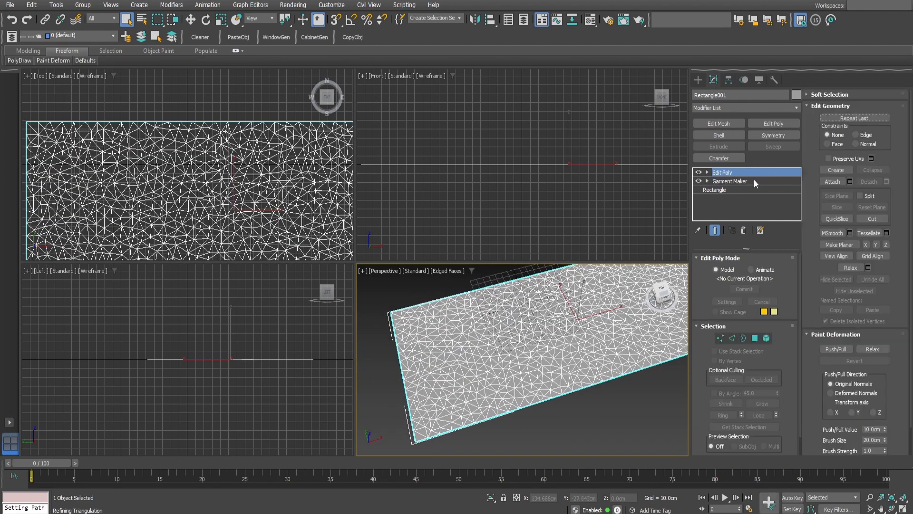
right_click(740, 173)
left_click(775, 264)
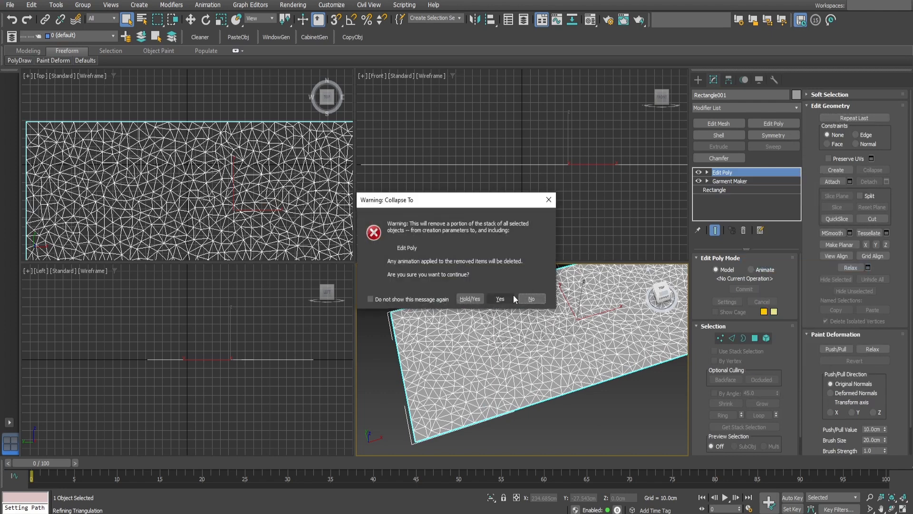
left_click(502, 298)
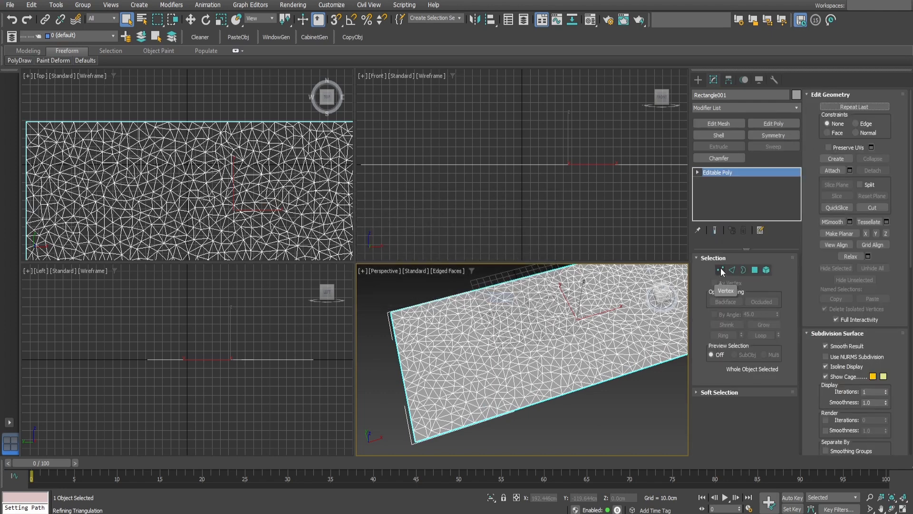
- Select all vertices in the maximized Perspective view and chamfer them by about 2.485 cm with 0 segments
left_click(720, 270)
key("ctrl+a")
key("alt+w")
middle_click_drag(395, 265, 495, 278, "alt")
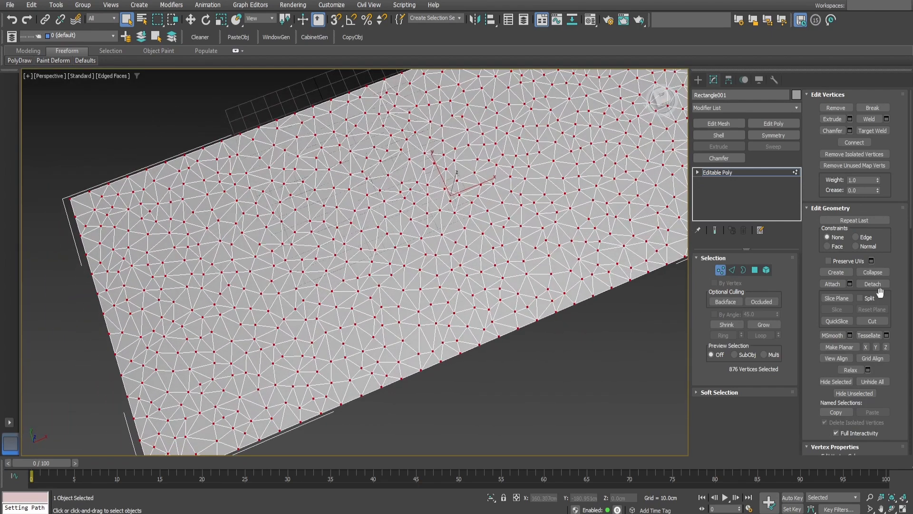
left_click(887, 119)
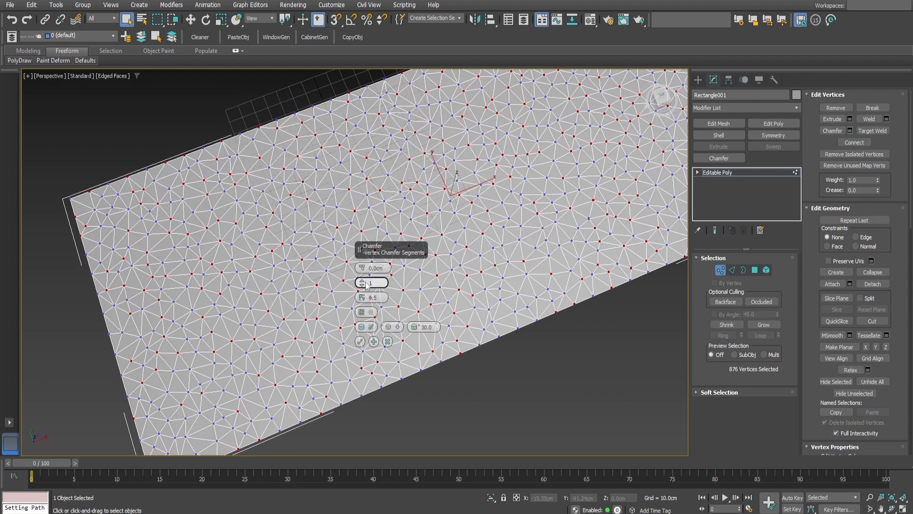
left_click_drag(367, 265, 368, 252)
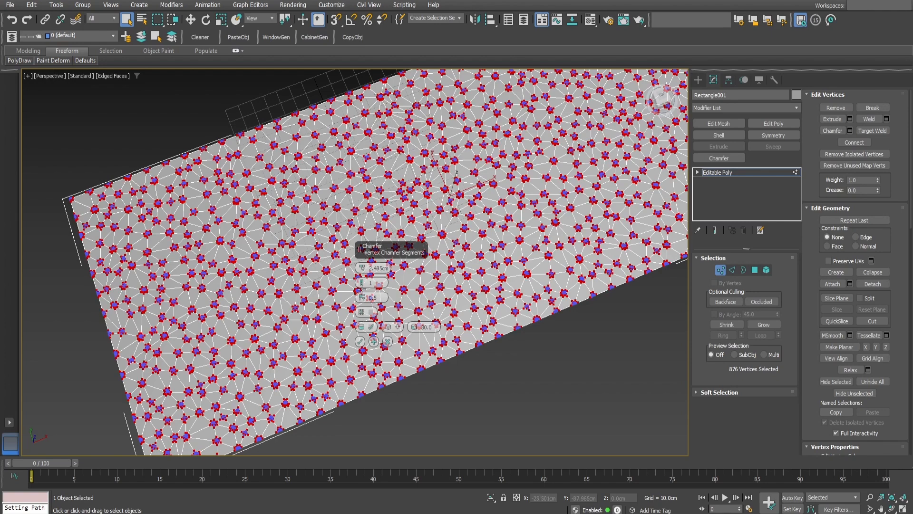
left_click(361, 285)
key("ctrl+z")
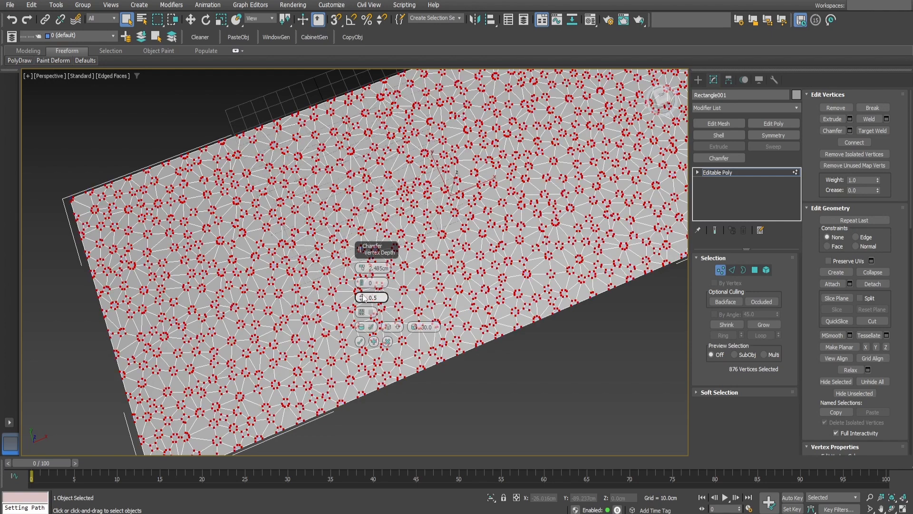
- Try a larger vertex chamfer amount of about 3.195 cm on the mesh
scroll(282, 280, "up", 4)
scroll(288, 288, "up", 2)
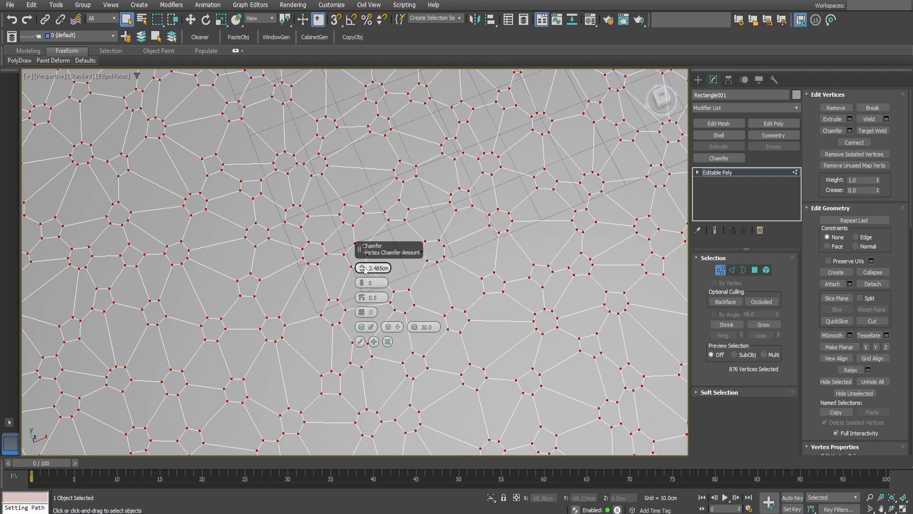
left_click_drag(362, 269, 363, 264)
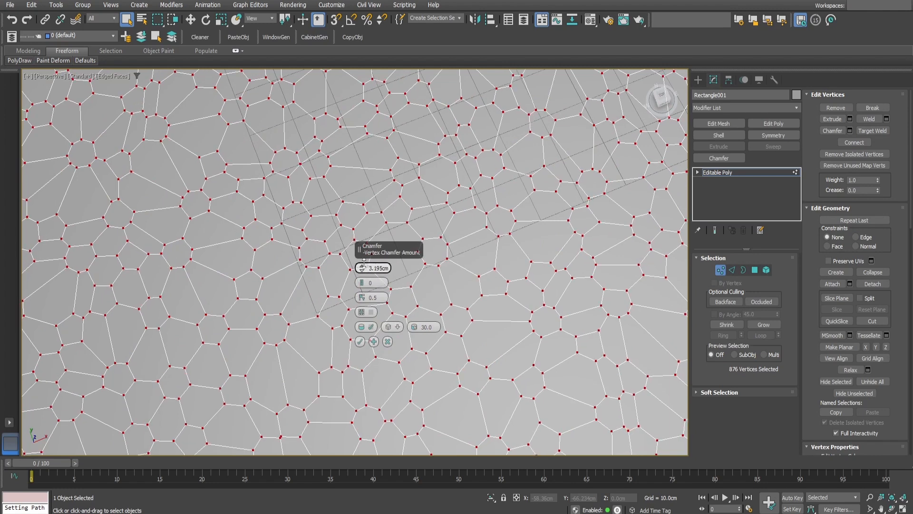
scroll(404, 386, "down", 3)
middle_click_drag(462, 379, 461, 395)
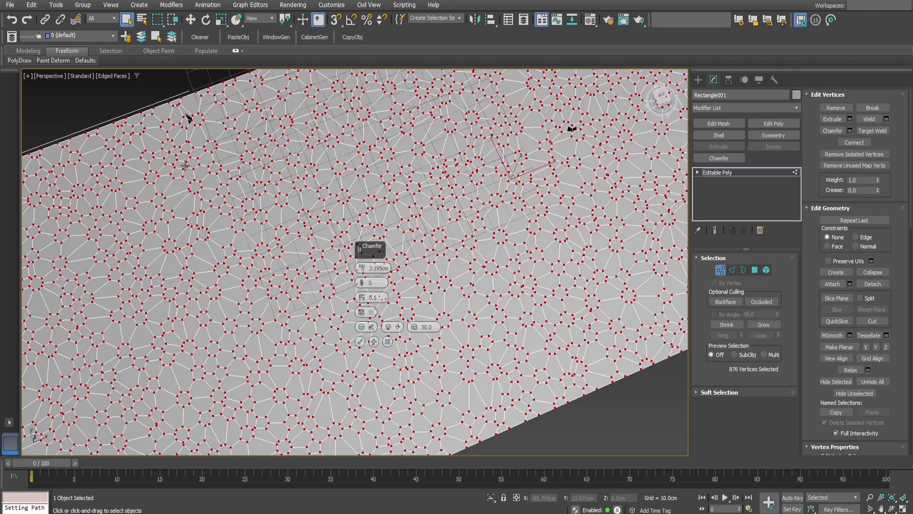
- Set the vertex chamfer amount to about 2.367 cm, apply the chamfer, and leave vertex editing
scroll(189, 181, "up", 6)
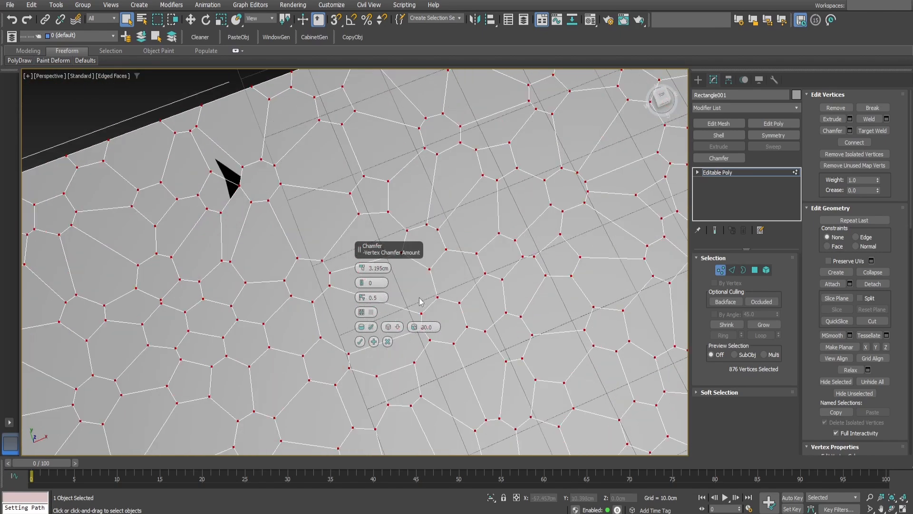
left_click_drag(362, 273, 361, 274)
scroll(345, 343, "down", 6)
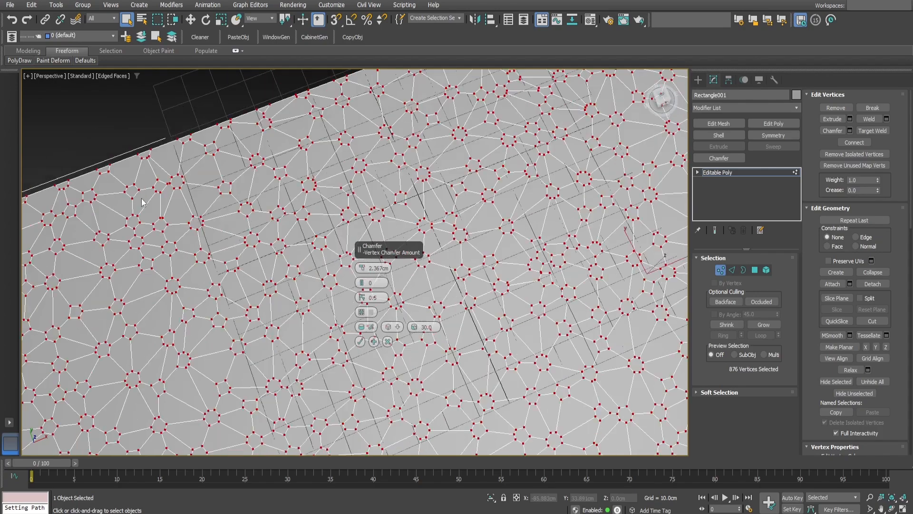
middle_click_drag(344, 345, 278, 326)
scroll(425, 328, "down", 5)
middle_click_drag(529, 329, 505, 341, "alt")
scroll(332, 328, "up", 5)
middle_click_drag(332, 328, 324, 291, "alt")
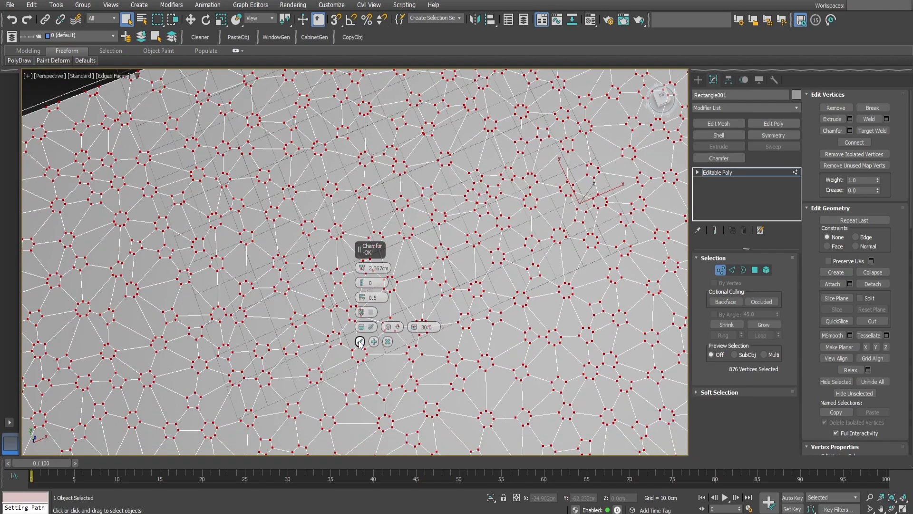
left_click(360, 341)
left_click(743, 172)
- Add a Noise modifier to the chamfered mesh with a Z strength of 15 cm
scroll(450, 257, "down", 6)
middle_click_drag(440, 285, 390, 311)
middle_click_drag(390, 311, 373, 328)
middle_click_drag(582, 340, 564, 314)
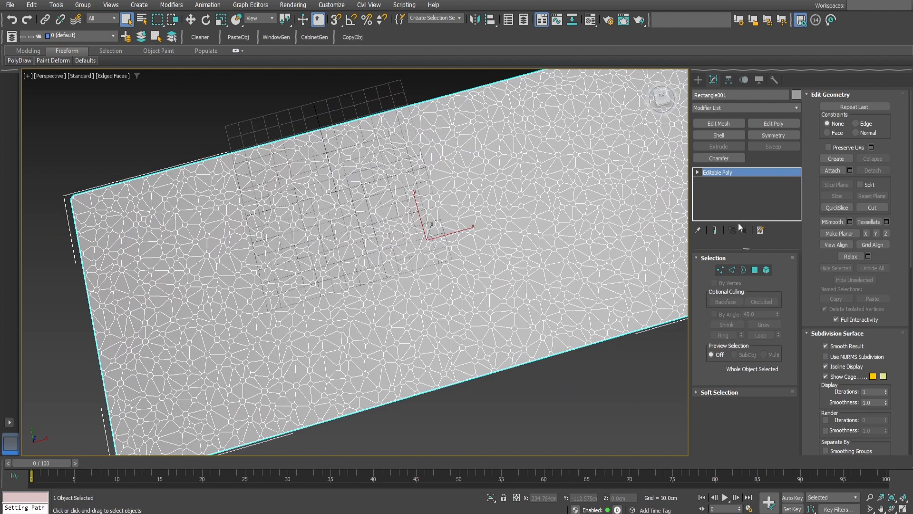
left_click(797, 107)
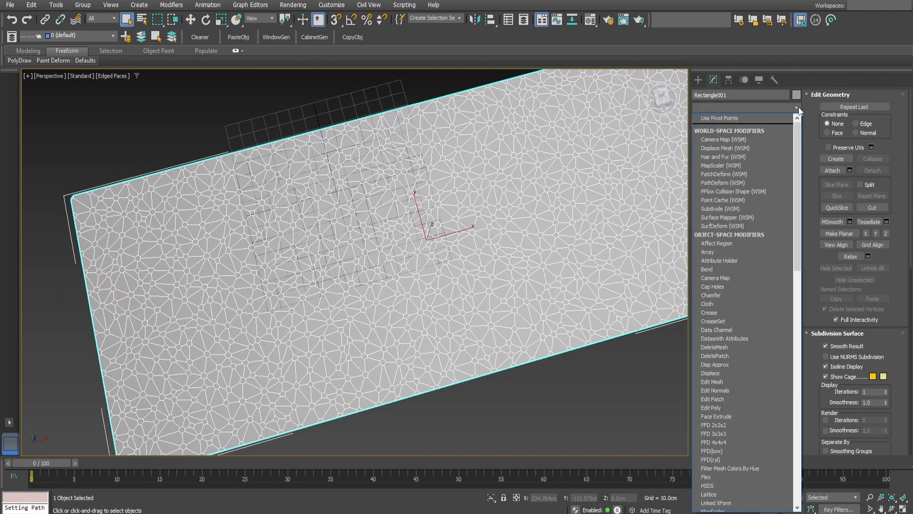
key("n")
left_click(745, 118)
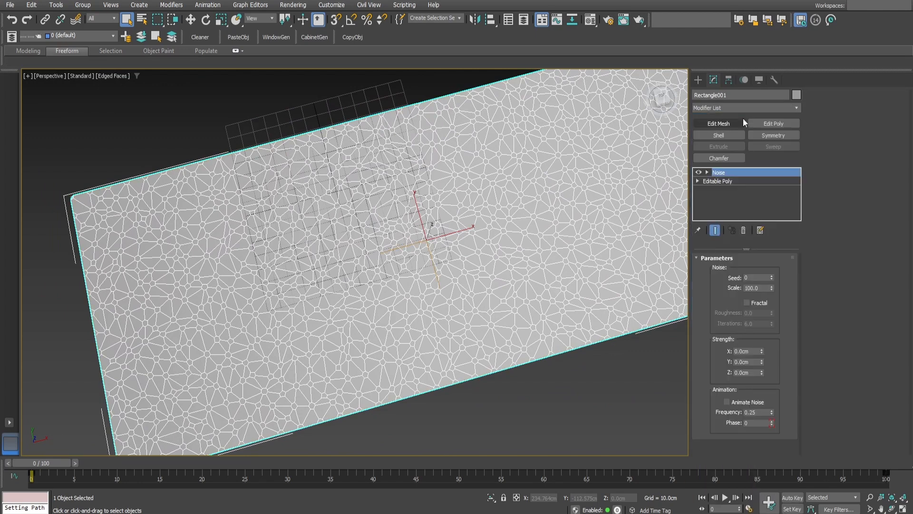
middle_click_drag(540, 266, 587, 206, "alt")
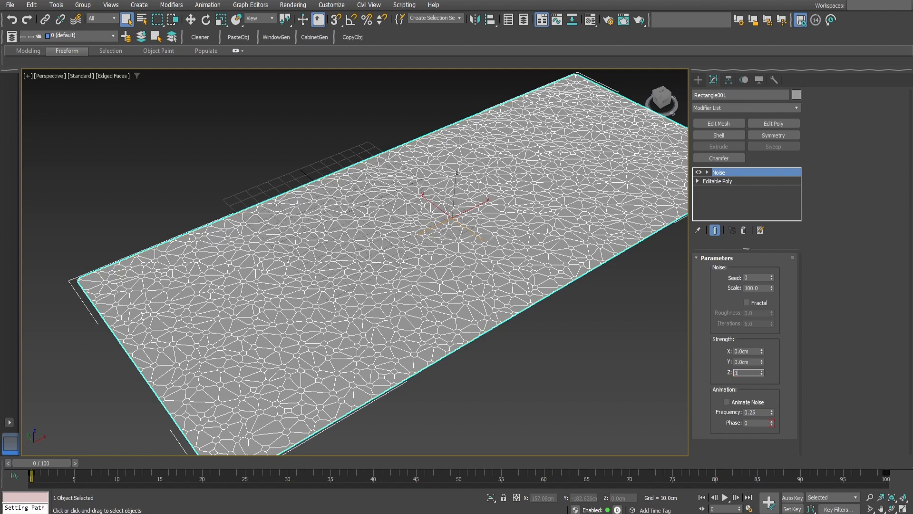
left_click(747, 362)
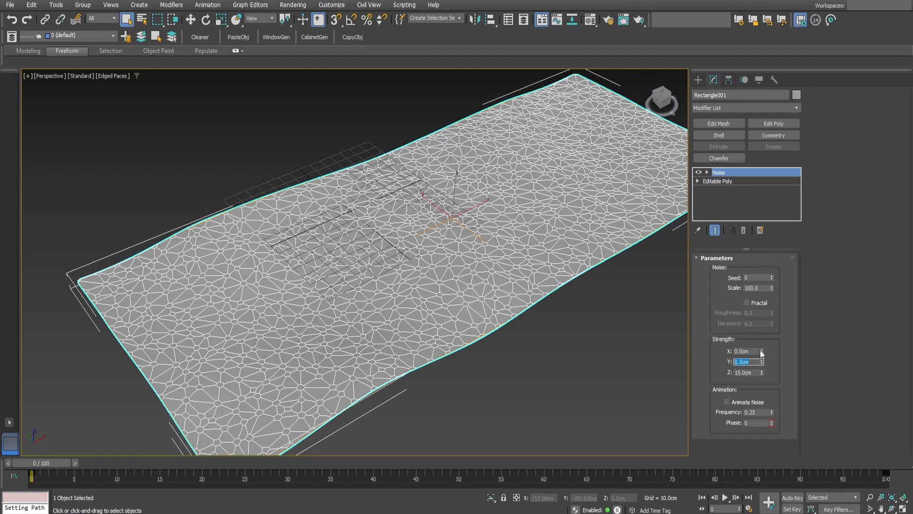
- Adjust the Noise scale to about 59.34 for tighter waves across the panel
left_click_drag(771, 288, 767, 312)
middle_click_drag(471, 205, 524, 233)
left_click_drag(772, 288, 774, 271)
middle_click_drag(428, 290, 472, 252, "alt")
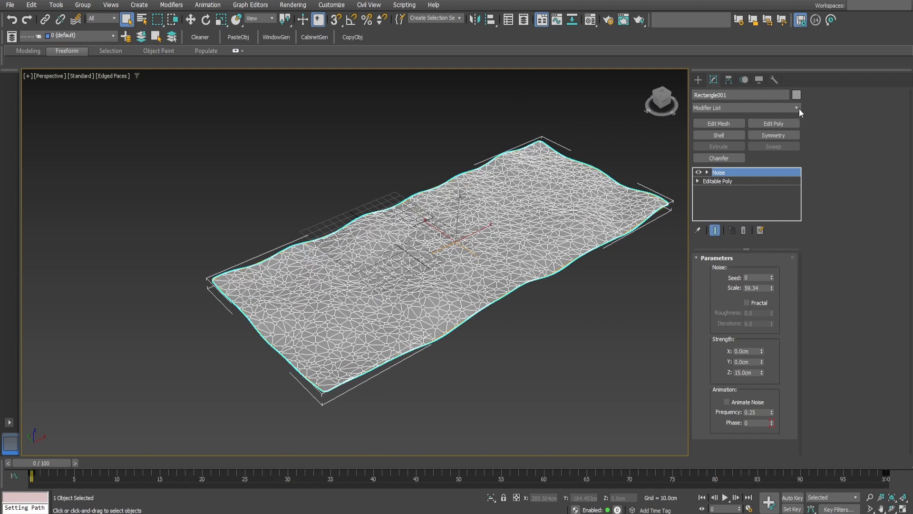
- Copy the Noise modifier and paste a second one on top of the stack
right_click(745, 176)
left_click(757, 216)
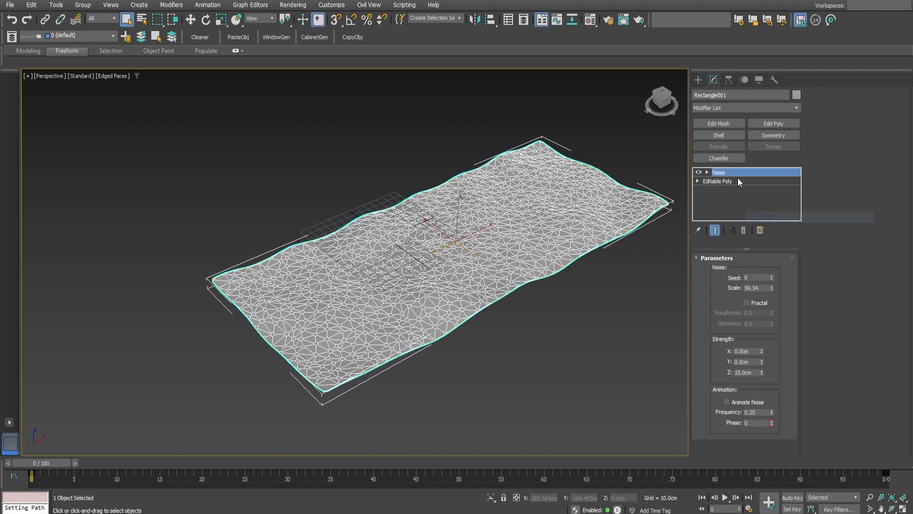
right_click(737, 175)
left_click(770, 229)
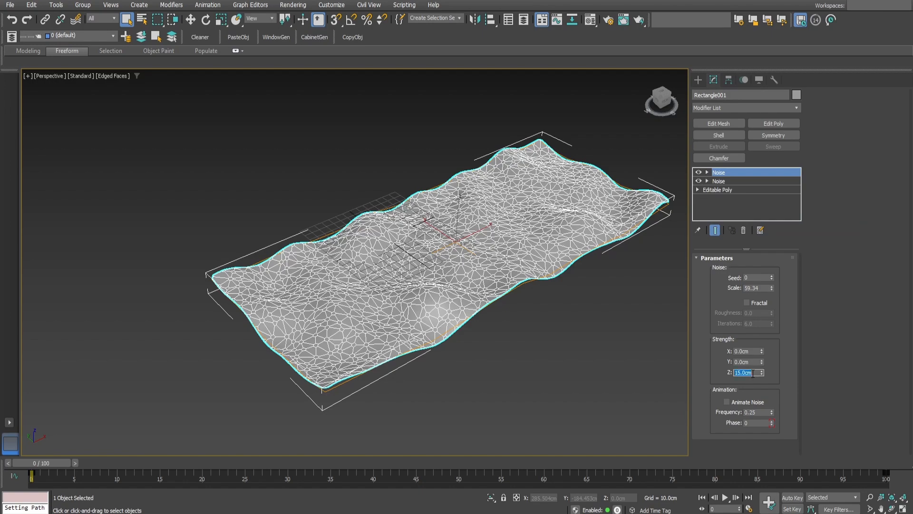
- Set the upper Noise modifier's Z strength to 50 cm and its scale to about 153.5
key("Return")
left_click_drag(772, 287, 784, 248)
mouse_move(490, 251)
middle_mouse_down("alt")
mouse_move(493, 263)
mouse_move(491, 239)
middle_mouse_up("alt")
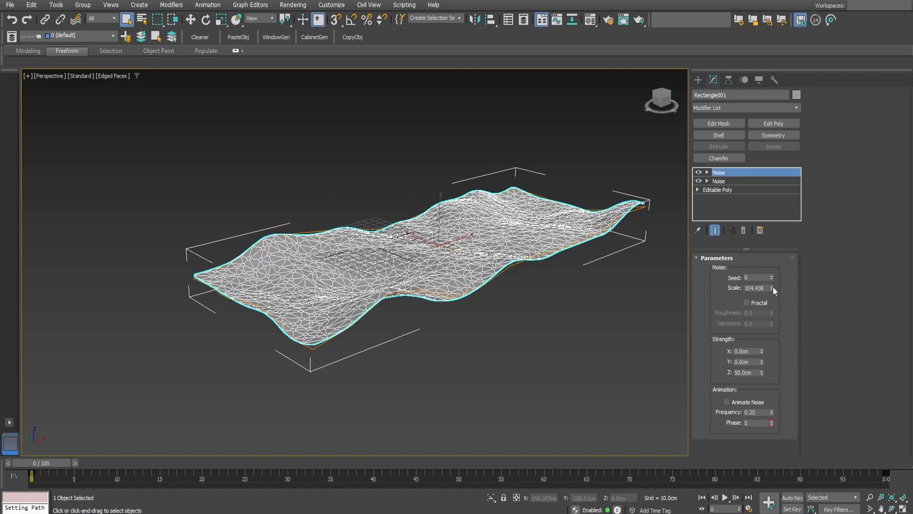
left_click_drag(772, 287, 780, 260)
middle_click_drag(473, 262, 547, 259, "alt")
- Collapse both Noise modifiers into the editable poly
right_click(738, 172)
left_click(766, 263)
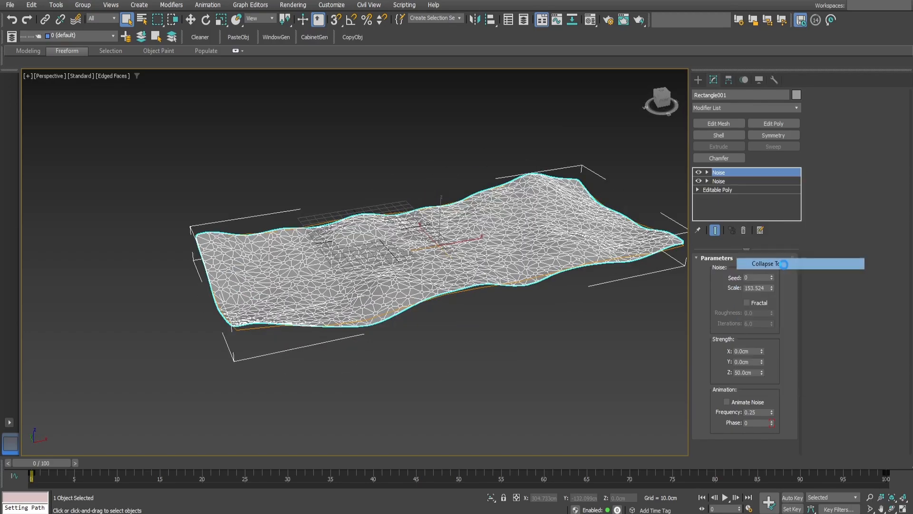
left_click(506, 300)
scroll(472, 284, "up", 6)
middle_click_drag(472, 285, 437, 271, "alt")
scroll(468, 292, "down", 5)
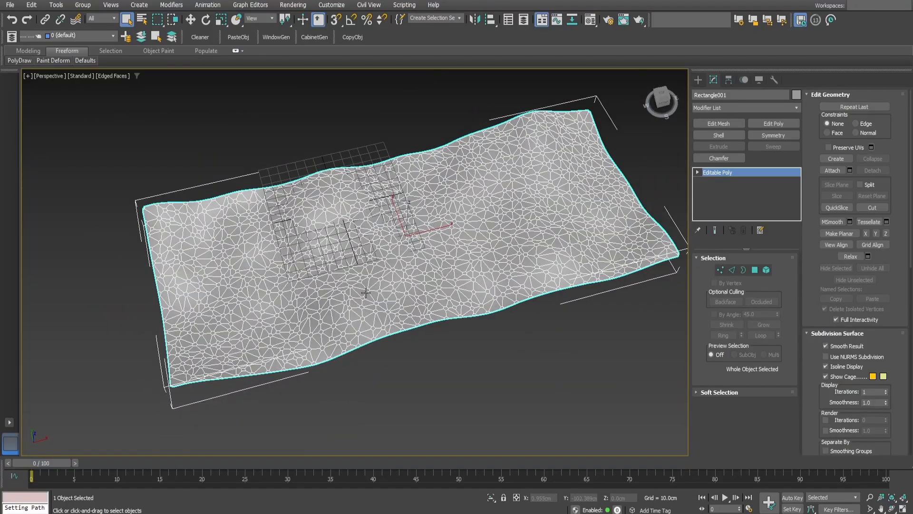
- Select all polygons of the panel and inset them By Polygon with an amount of 0.2 cm
scroll(382, 289, "up", 4)
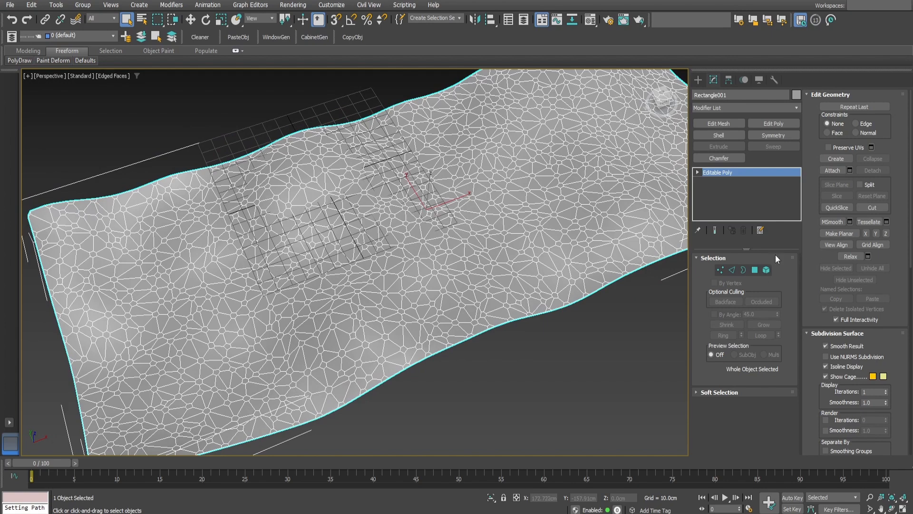
scroll(503, 265, "down", 3)
middle_click_drag(499, 268, 426, 288, "alt")
left_click(754, 270)
scroll(440, 279, "up", 5)
key("ctrl+a")
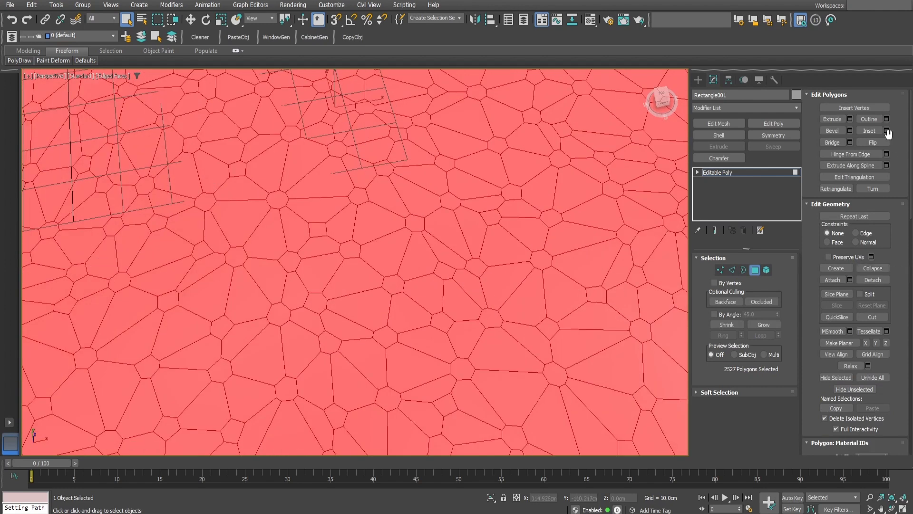
left_click(886, 131)
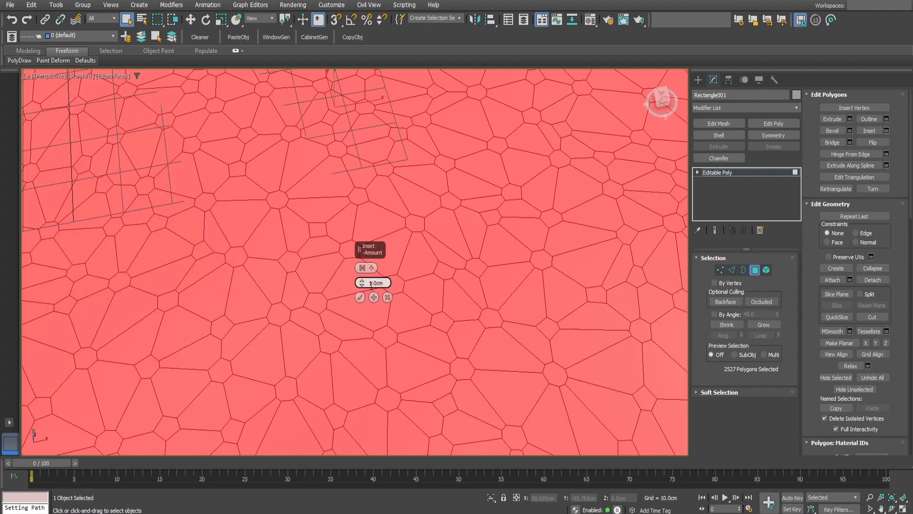
left_click(363, 269)
key("Return")
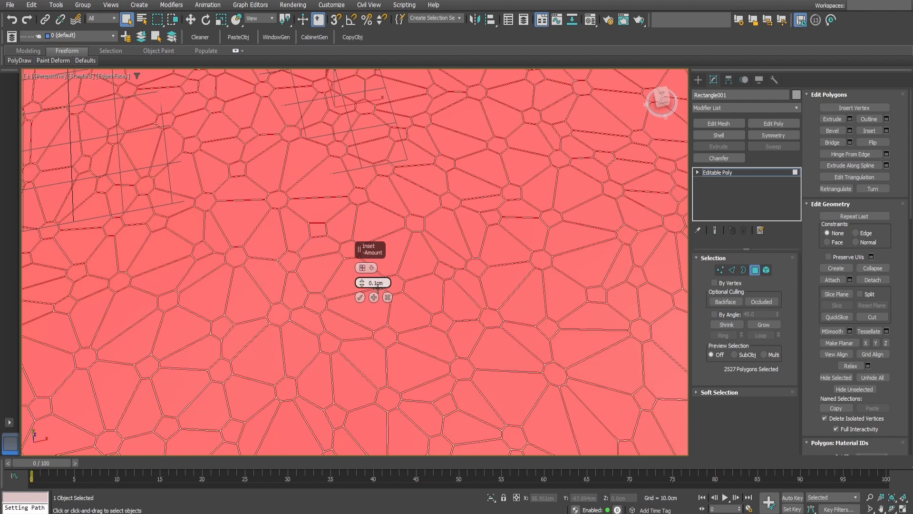
key("Return")
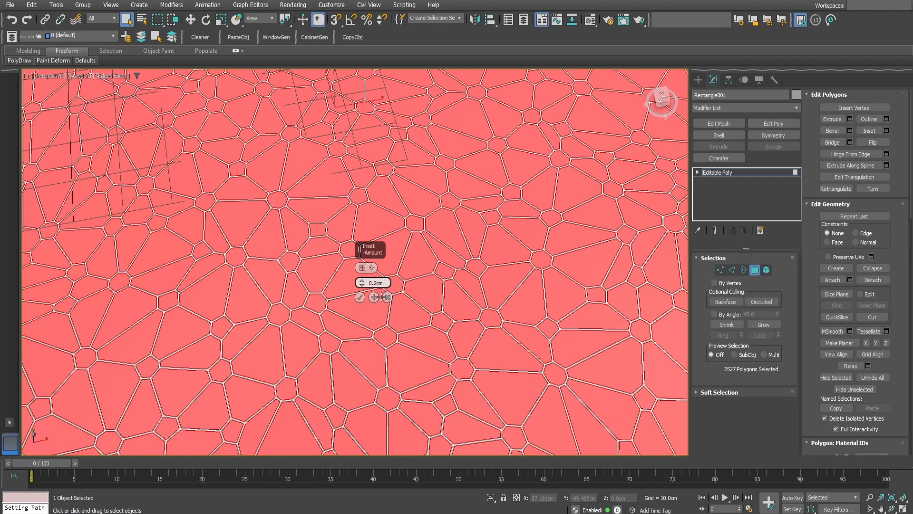
left_click(360, 299)
- Invert the polygon selection and delete the thin frame strips between the cells, leaving only the separate cell faces
middle_click_drag(493, 309, 478, 314, "alt")
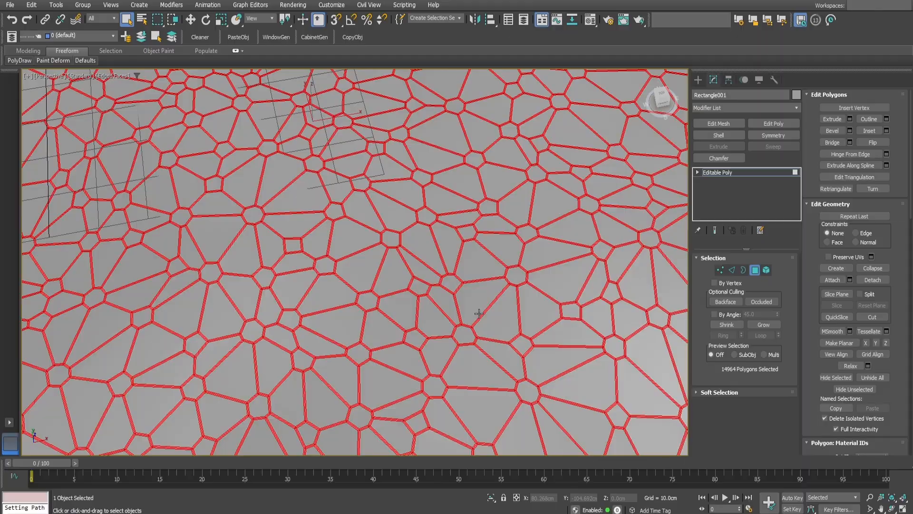
key("ctrl+d")
scroll(468, 241, "down", 5)
middle_click_drag(454, 256, 460, 294, "alt")
scroll(285, 197, "up", 5)
scroll(256, 243, "down", 5)
mouse_move(408, 254)
middle_mouse_down("alt")
mouse_move(367, 306)
mouse_move(379, 249)
mouse_move(404, 241)
middle_mouse_up("alt")
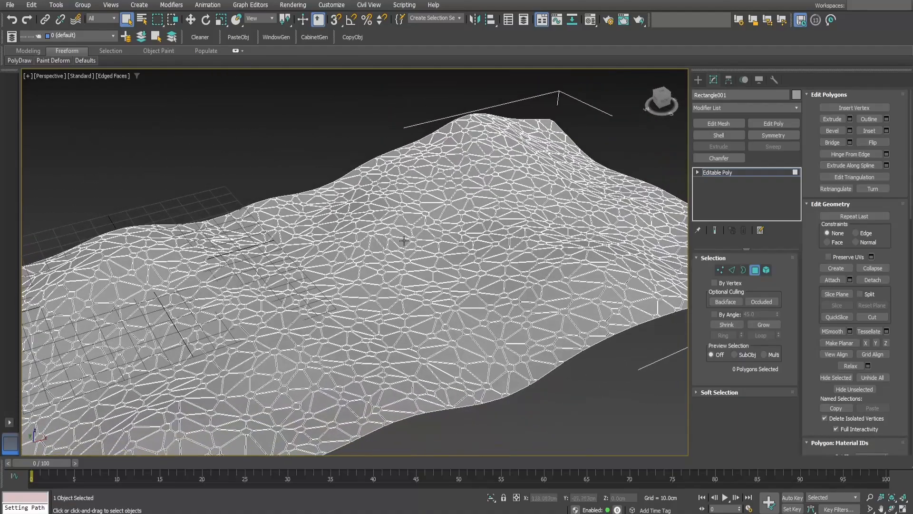
left_click(726, 173)
scroll(593, 266, "up", 5)
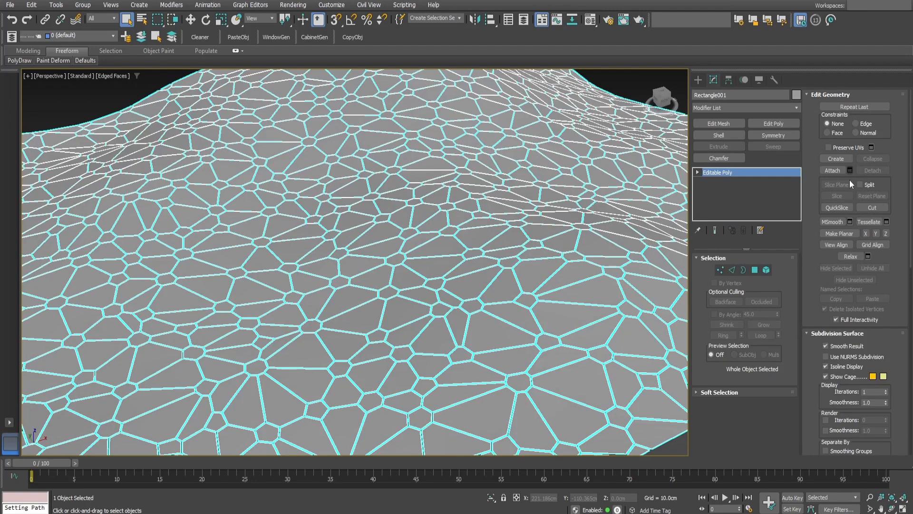
- Try beveling all cell polygons with a height of 3 cm and an outline of -0.3 cm
left_click(755, 270)
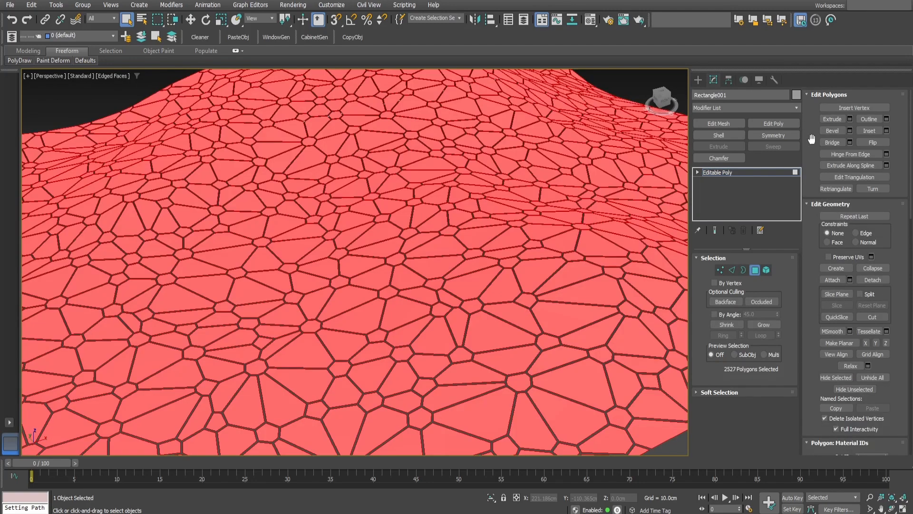
left_click(849, 130)
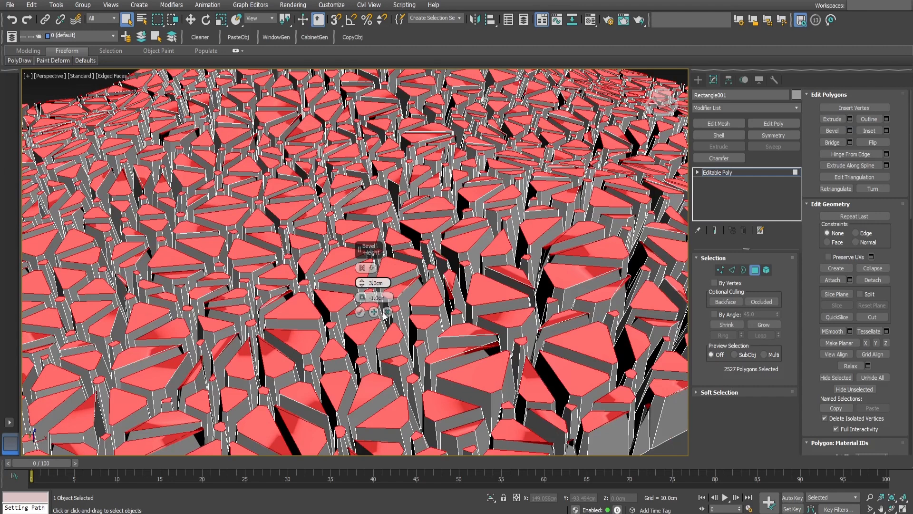
key("Return")
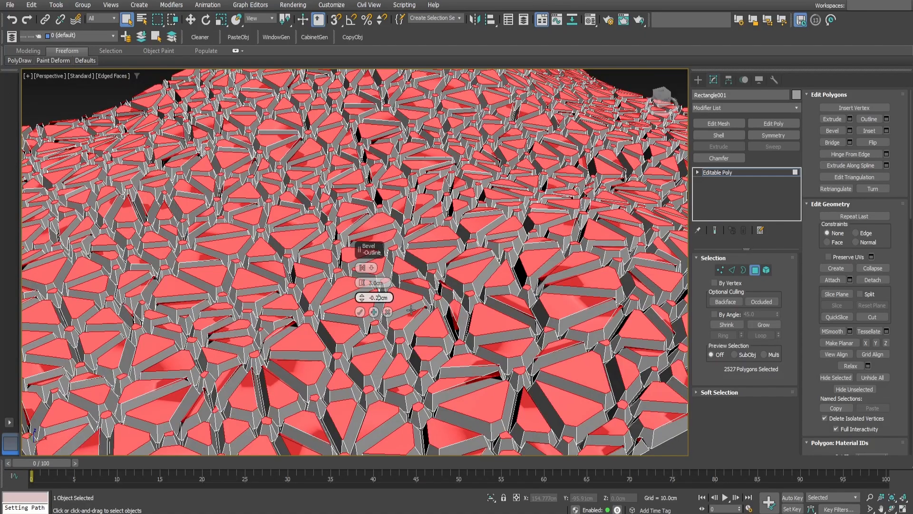
key("Return")
scroll(422, 337, "up", 3)
middle_click_drag(422, 336, 516, 303, "alt")
scroll(516, 303, "down", 3)
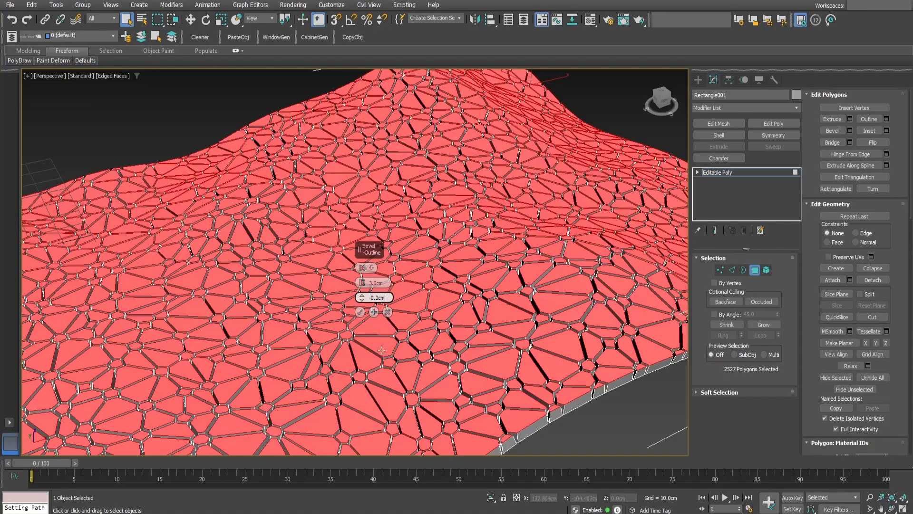
middle_click_drag(459, 308, 517, 379, "alt")
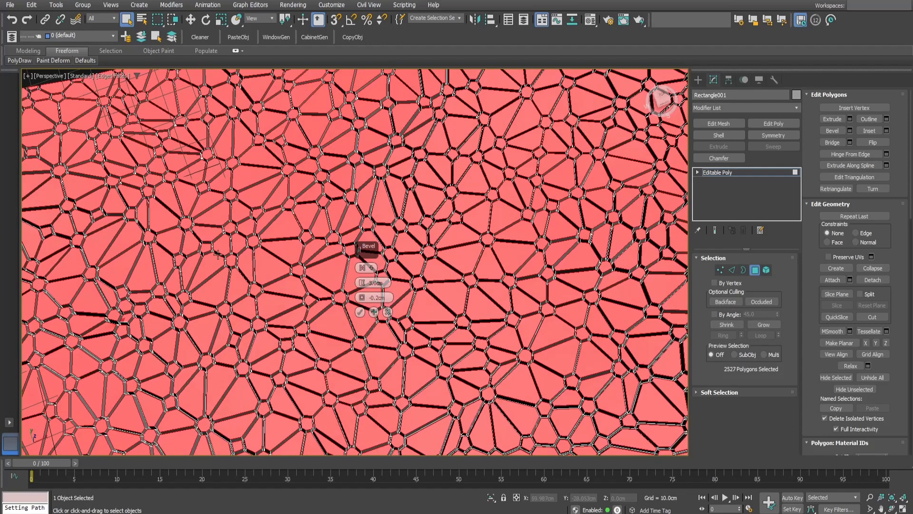
scroll(217, 254, "up", 3)
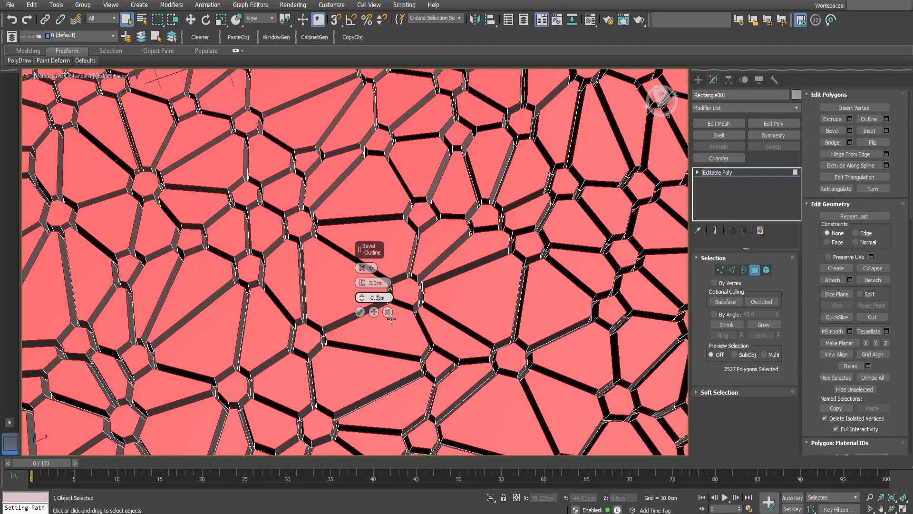
left_click(361, 313)
- Inspect the beveled cells up close where small cells meet, and undo the bevel
scroll(362, 314, "down", 5)
middle_click_drag(404, 332, 415, 297, "alt")
scroll(481, 367, "up", 5)
mouse_move(480, 366)
middle_mouse_down("alt")
mouse_move(465, 425)
mouse_move(483, 381)
middle_mouse_up("alt")
scroll(418, 265, "down", 4)
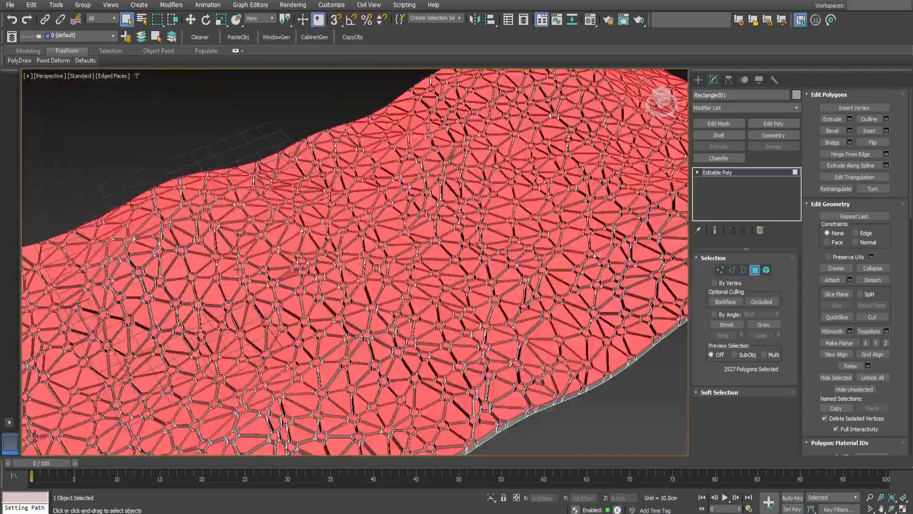
scroll(405, 286, "up", 8)
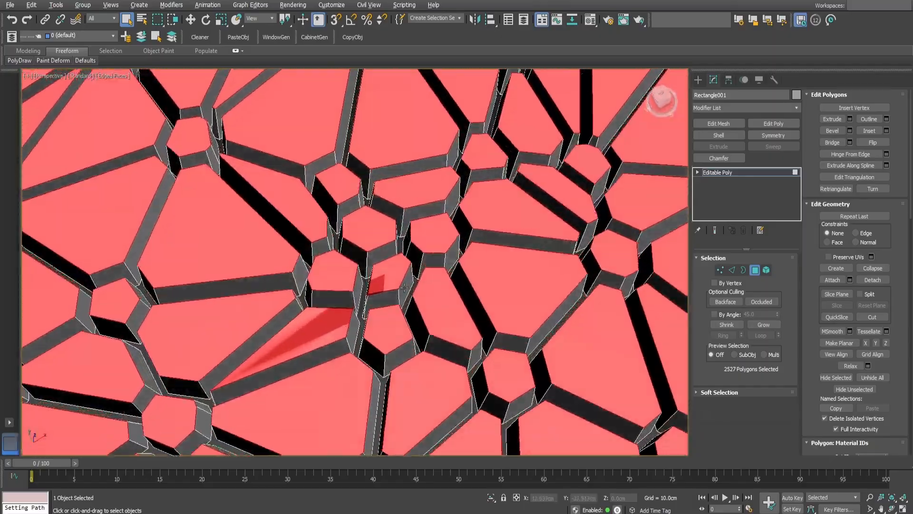
scroll(375, 287, "up", 3)
key("ctrl+z")
scroll(386, 283, "down", 1)
scroll(387, 284, "down", 3)
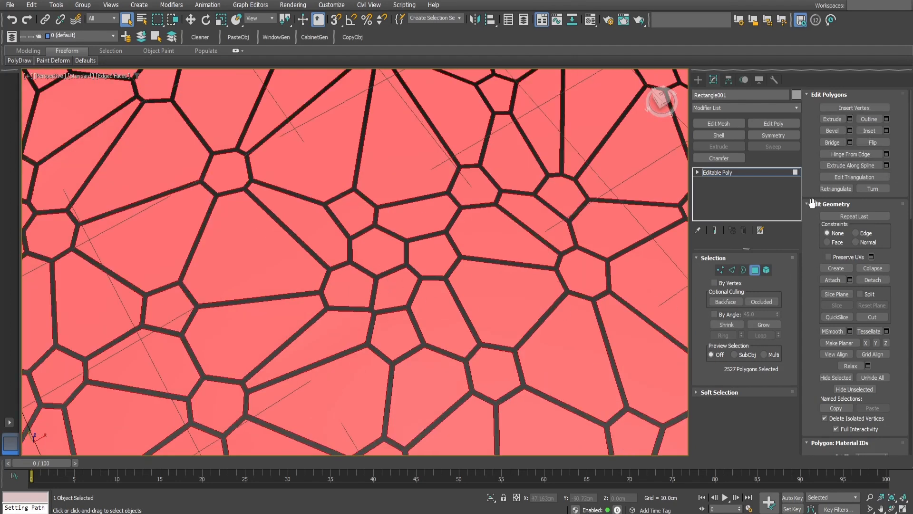
- Select all vertices of the panel and weld them with a threshold of 0.2 cm
left_click(721, 269)
scroll(349, 322, "up", 10)
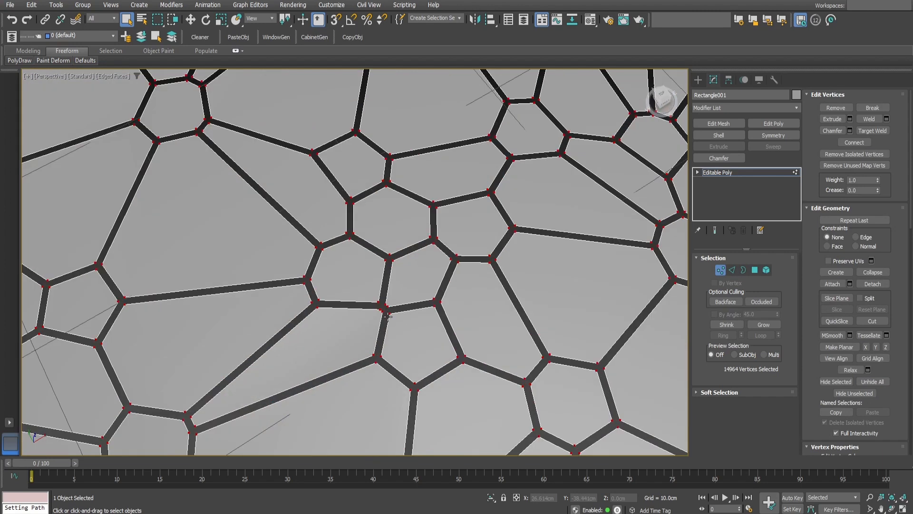
scroll(420, 301, "down", 5)
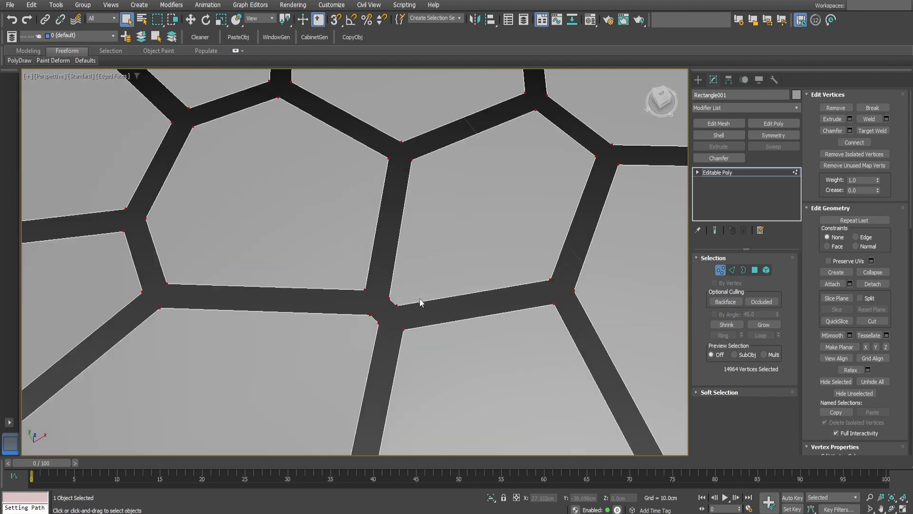
left_click(727, 173)
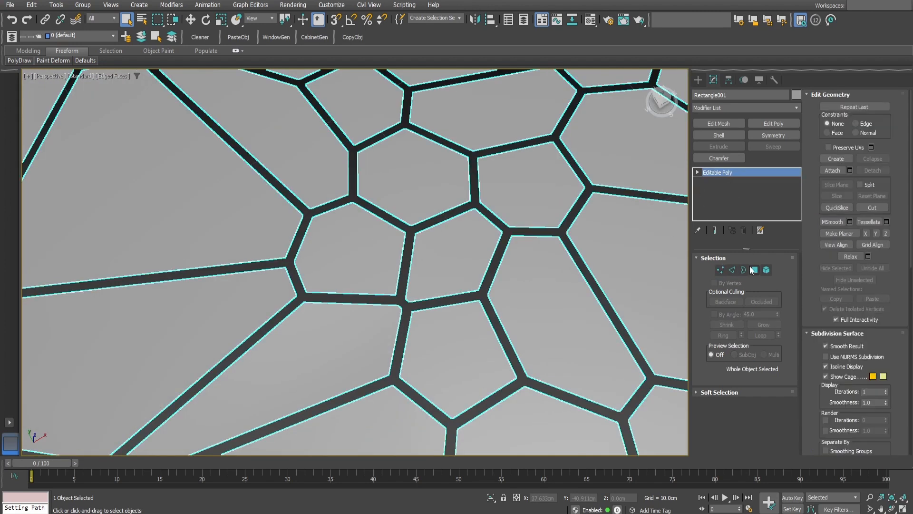
left_click(754, 269)
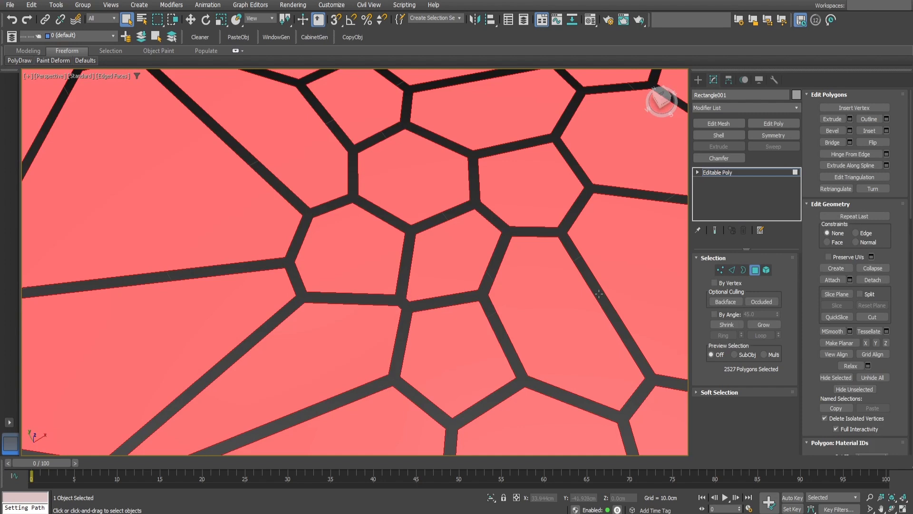
key("1")
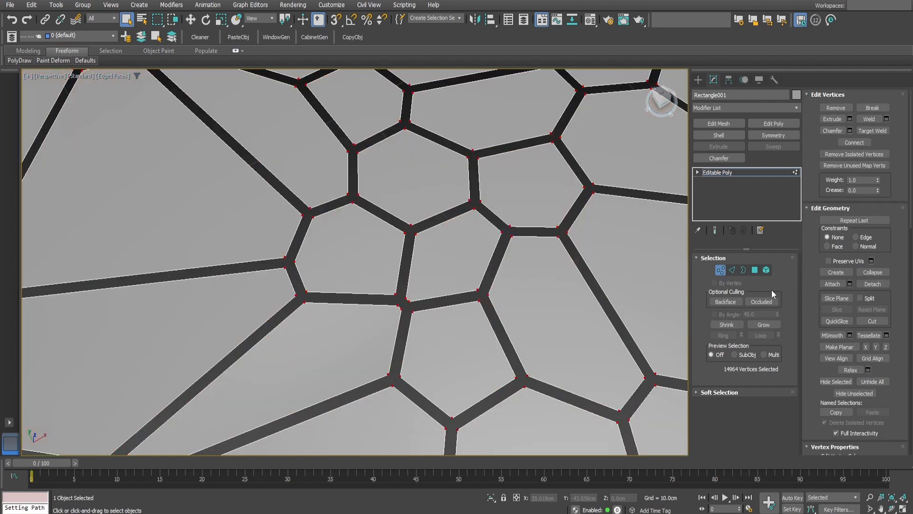
left_click(886, 118)
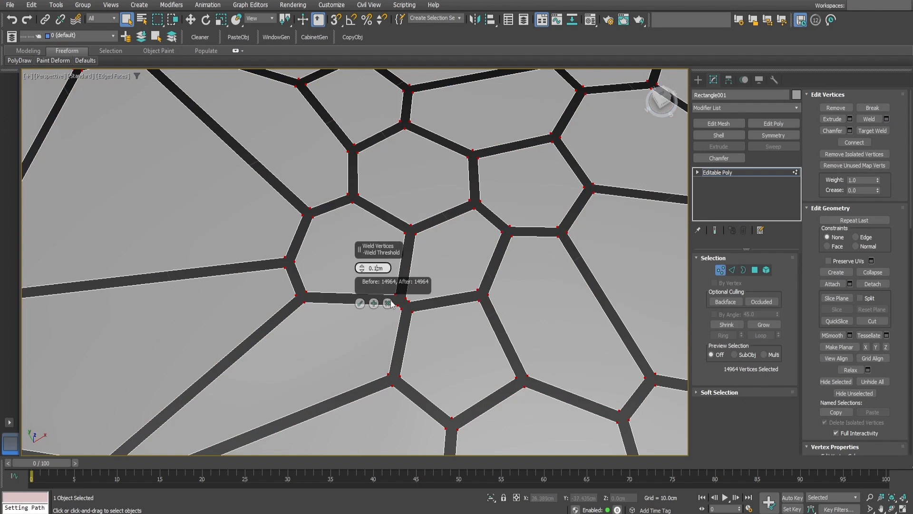
key("Return")
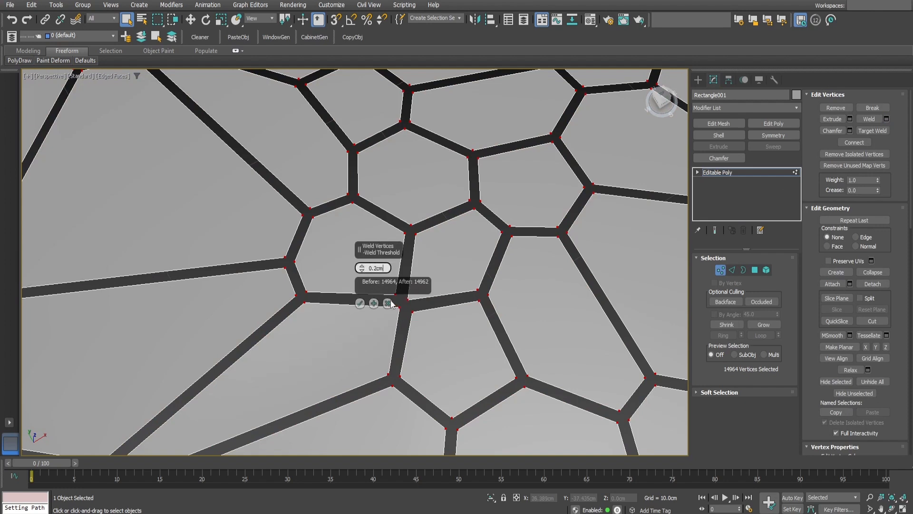
left_click(360, 303)
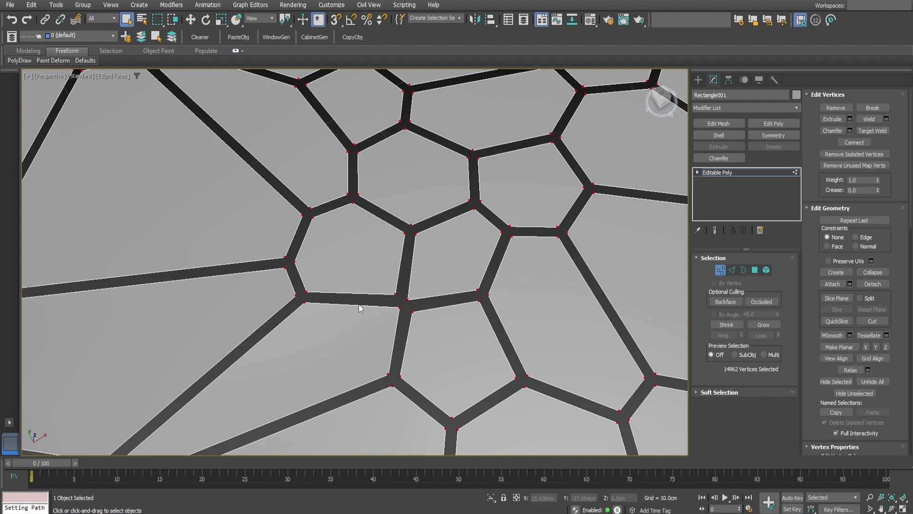
- Bevel all cell polygons with a height of 3 cm and an outline of -0.3 cm, and return to object level
left_click(725, 174)
left_click(755, 270)
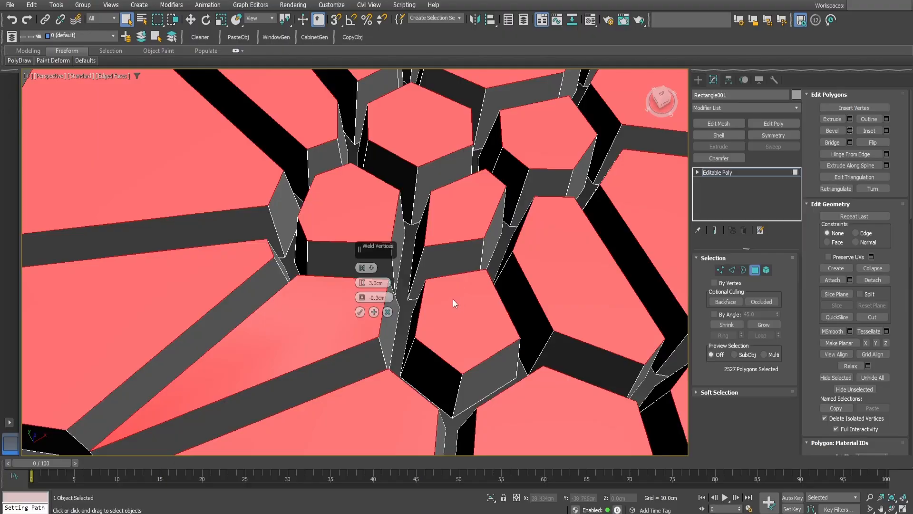
left_click(360, 313)
scroll(519, 284, "down", 10)
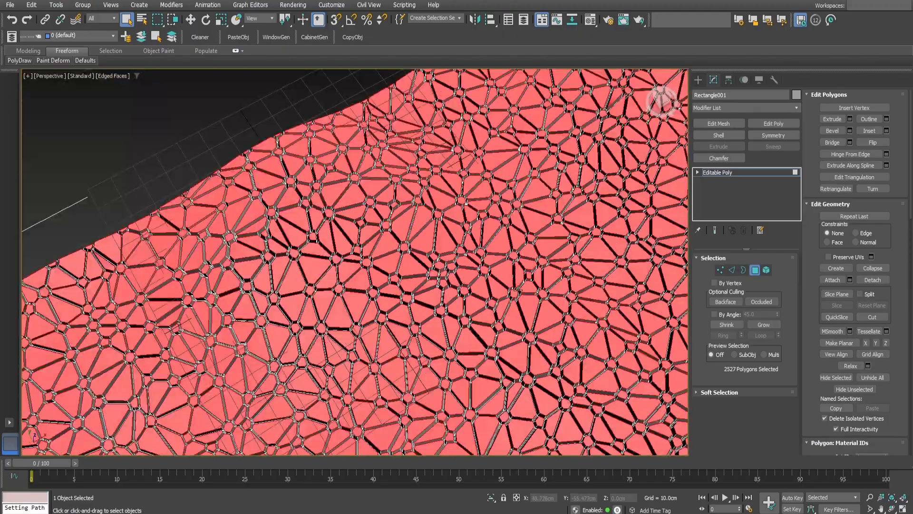
middle_click_drag(523, 284, 423, 312)
scroll(573, 350, "down", 3)
middle_click_drag(572, 351, 497, 271)
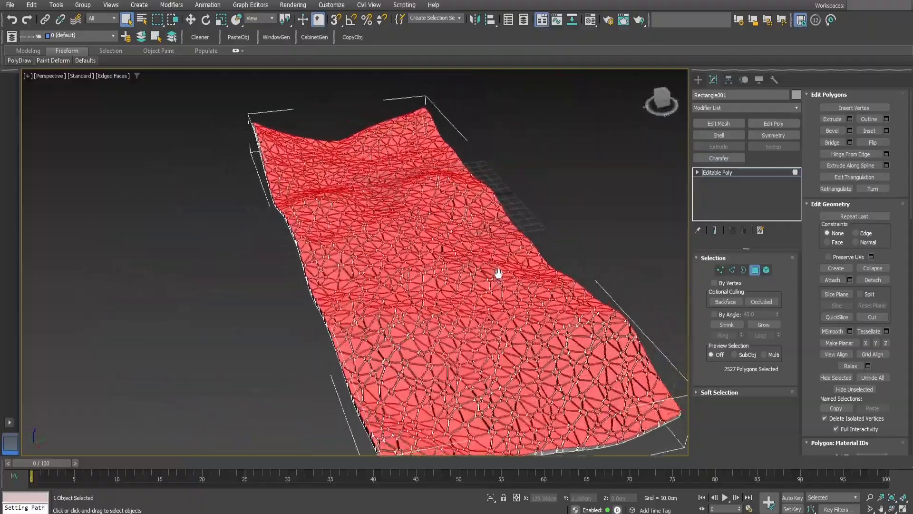
scroll(498, 271, "up", 8)
middle_click_drag(436, 253, 395, 312, "alt")
scroll(533, 261, "down", 8)
left_click(763, 174)
- Clone the panel as one independent copy about 867 cm away along the X axis
scroll(417, 265, "down", 6)
key("w")
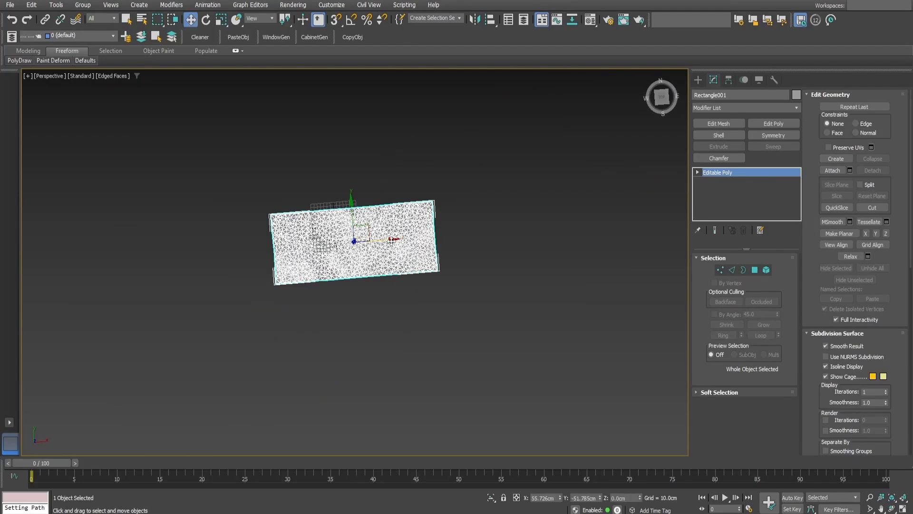
left_click_drag(389, 238, 680, 215, "shift")
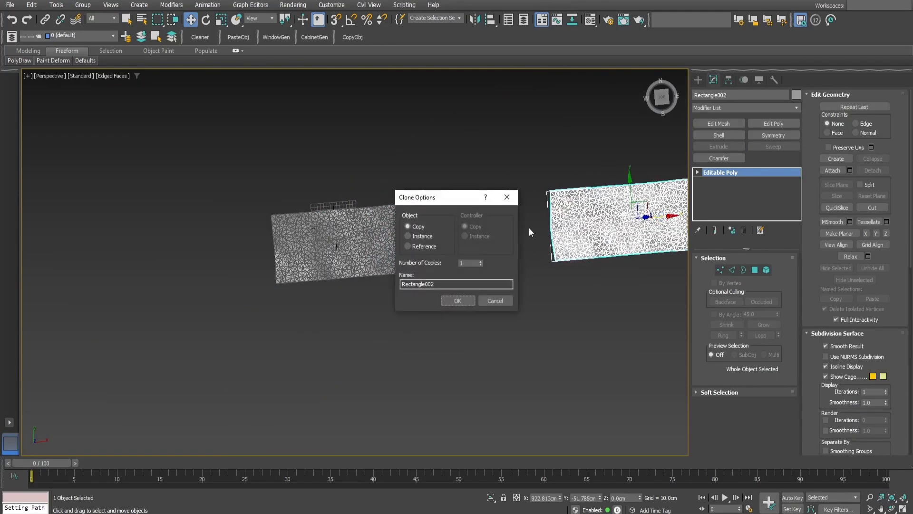
left_click(442, 299)
- Raise the top cell polygons of the copied panel along Z to form tall cell blocks
middle_click_drag(554, 247, 447, 267)
mouse_move(447, 266)
middle_mouse_down("alt")
mouse_move(448, 230)
mouse_move(461, 214)
middle_mouse_up("alt")
scroll(526, 260, "up", 4)
scroll(527, 260, "up", 4)
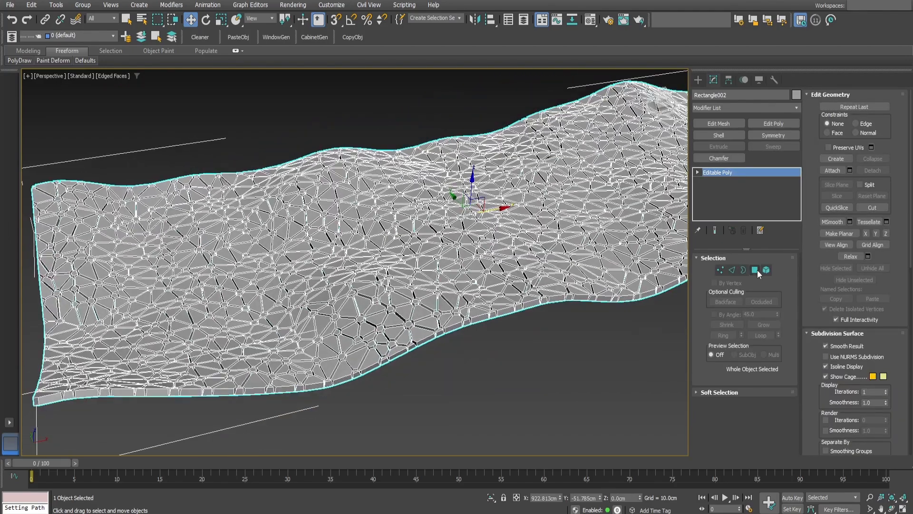
left_click(755, 269)
scroll(584, 263, "up", 5)
scroll(563, 274, "down", 5)
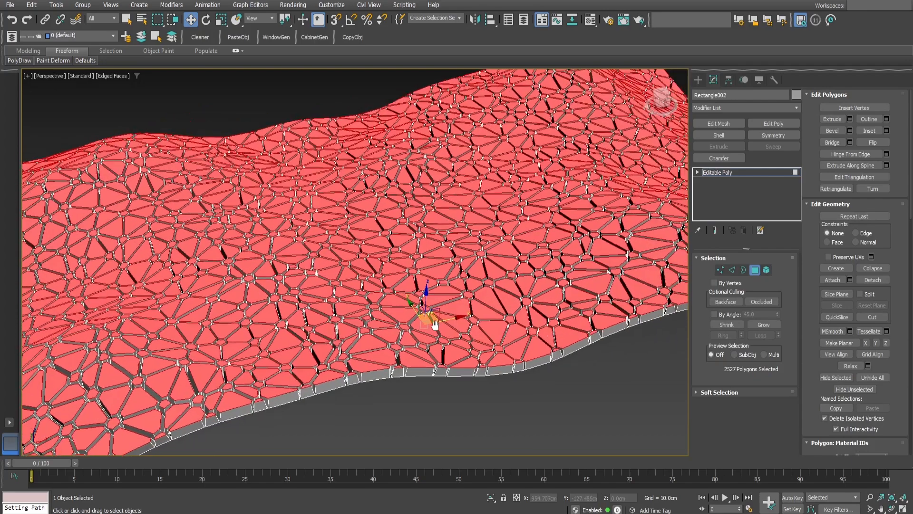
scroll(518, 325, "up", 5)
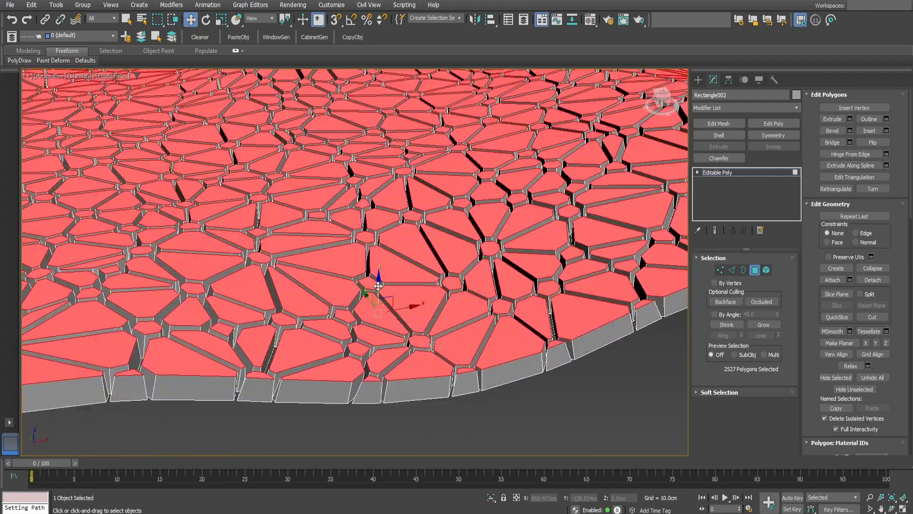
left_click_drag(383, 271, 383, 156)
scroll(446, 263, "down", 5)
middle_click_drag(416, 285, 567, 250)
scroll(543, 309, "down", 5)
middle_click_drag(542, 310, 535, 329, "alt")
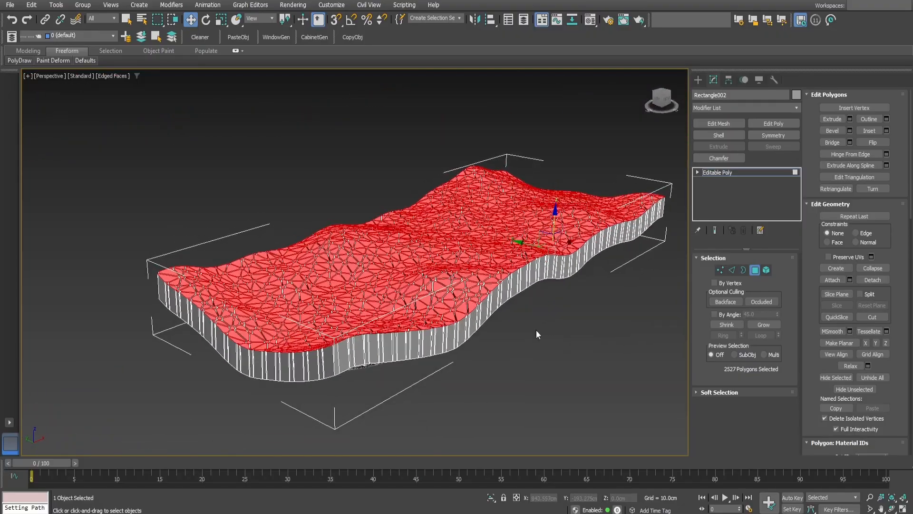
- Scale down the selected top polygons of the copied panel so each cell block tapers, and return to object level
scroll(535, 329, "up", 5)
middle_click_drag(551, 228, 452, 291, "alt")
scroll(520, 265, "up", 5)
key("r")
scroll(482, 280, "up", 5)
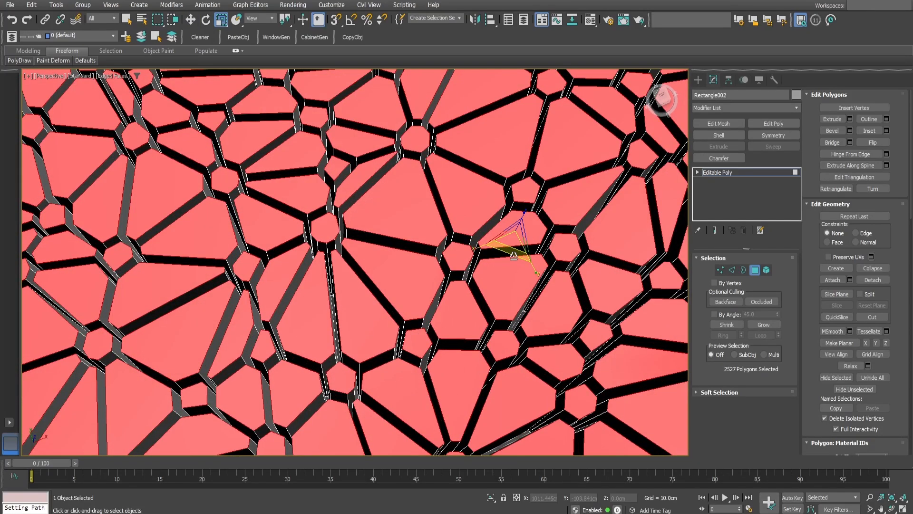
left_click_drag(517, 253, 514, 219)
scroll(503, 274, "down", 7)
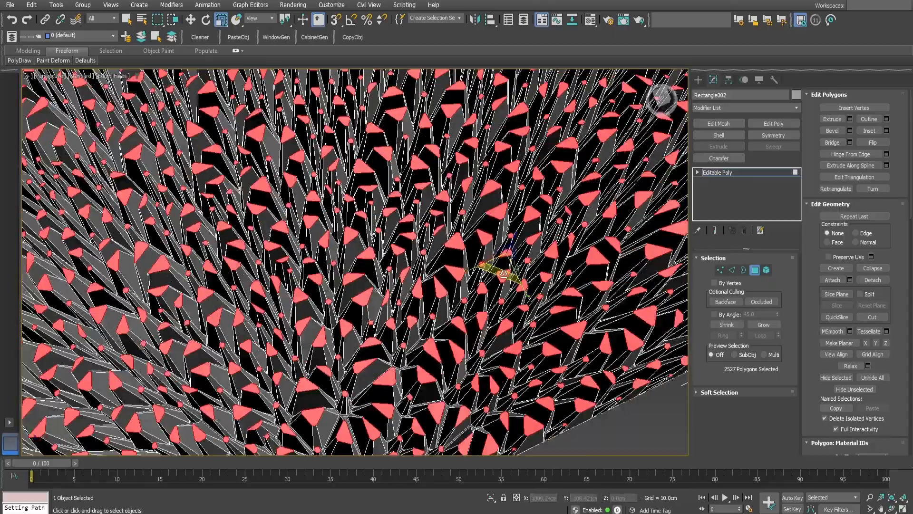
middle_click_drag(503, 275, 497, 254, "alt")
left_click(750, 172)
- Select the original panel and apply a Morpher modifier to it
scroll(428, 299, "down", 5)
middle_click_drag(275, 305, 530, 286)
middle_click_drag(530, 287, 548, 307, "alt")
middle_click_drag(406, 281, 347, 199)
left_click(246, 329)
key("z")
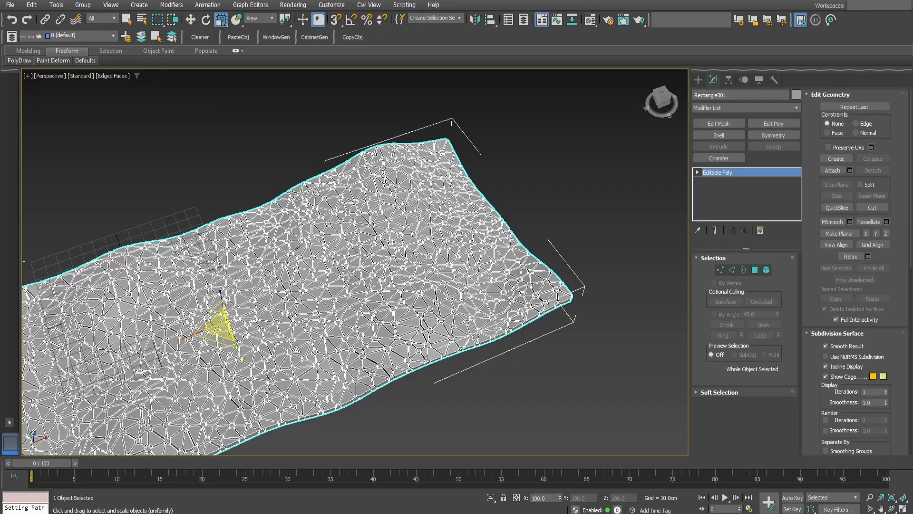
scroll(325, 217, "up", 5)
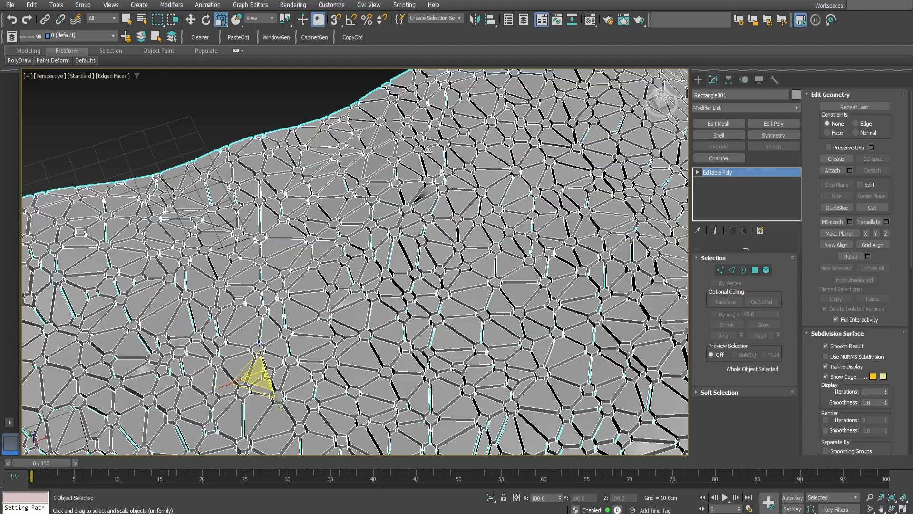
scroll(443, 213, "down", 6)
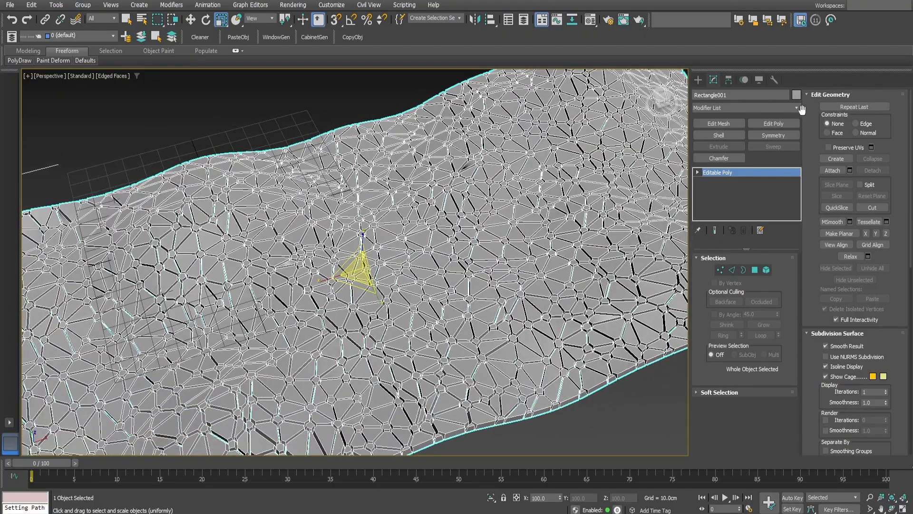
left_click(798, 108)
type("mo")
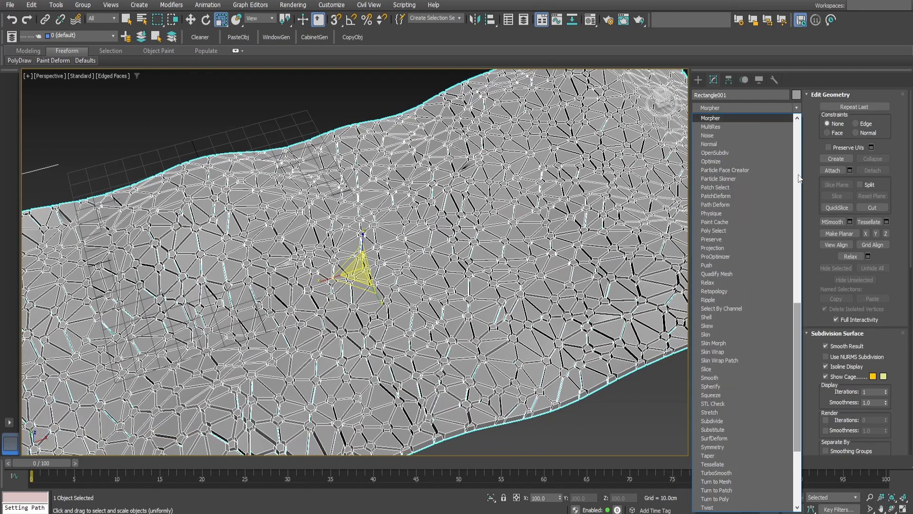
left_click(719, 119)
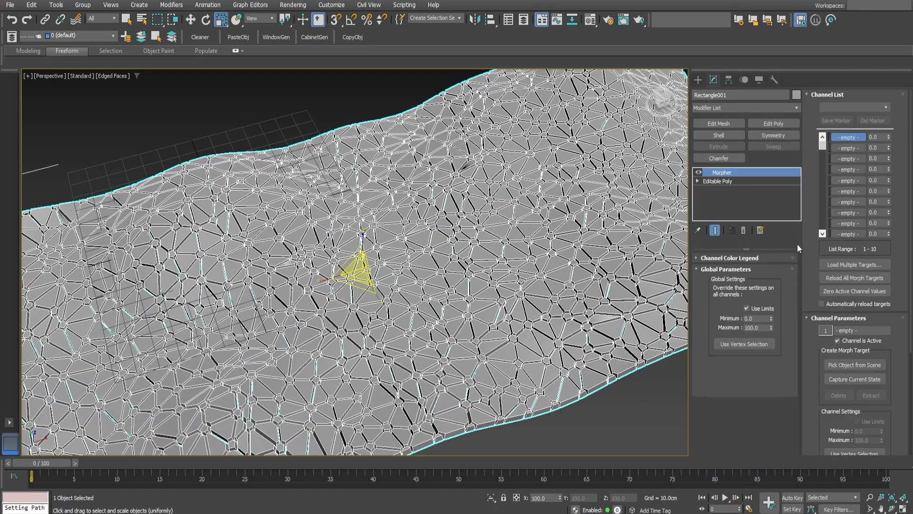
- Pick the tapered copy of the panel from the scene as the first morph target
right_click(841, 139)
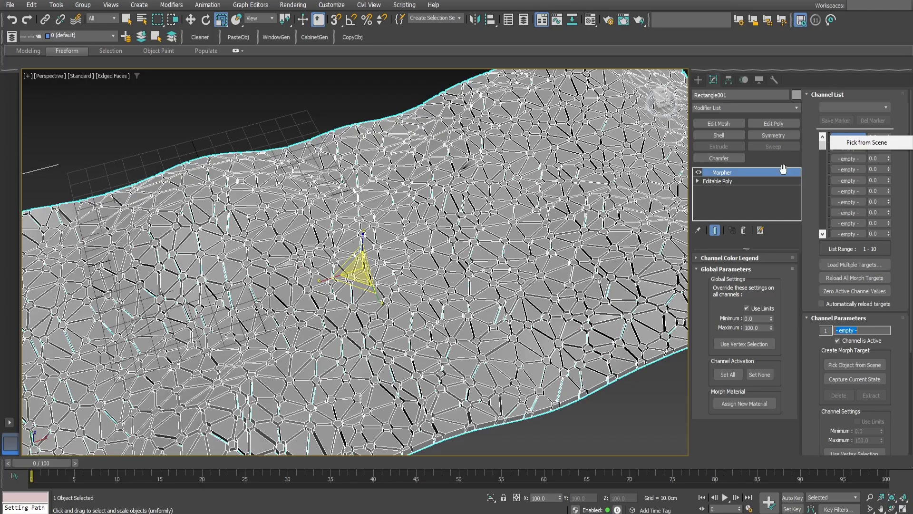
left_click(872, 141)
scroll(339, 214, "down", 6)
left_click(610, 138)
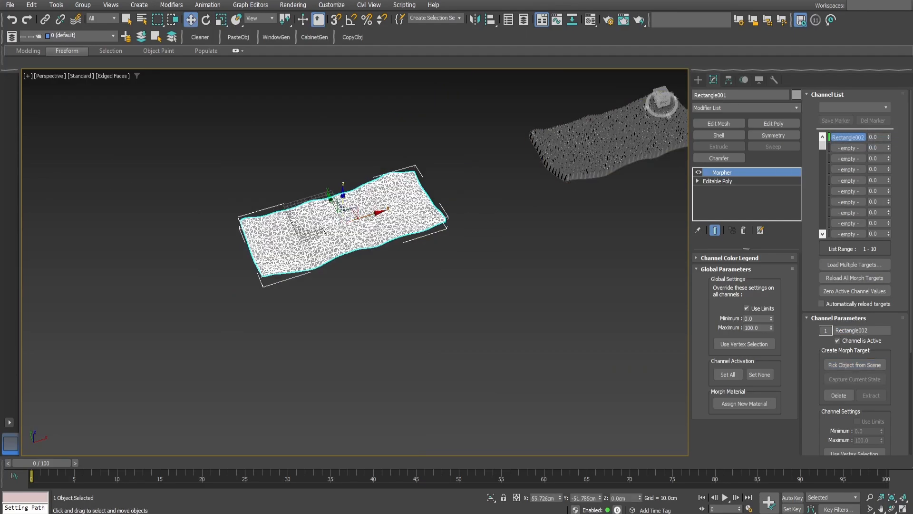
- Set the first morph channel's value to 100 and deselect the panel
scroll(475, 219, "up", 6)
mouse_move(887, 136)
left_mouse_down()
mouse_move(885, 70)
mouse_move(898, 139)
left_mouse_up()
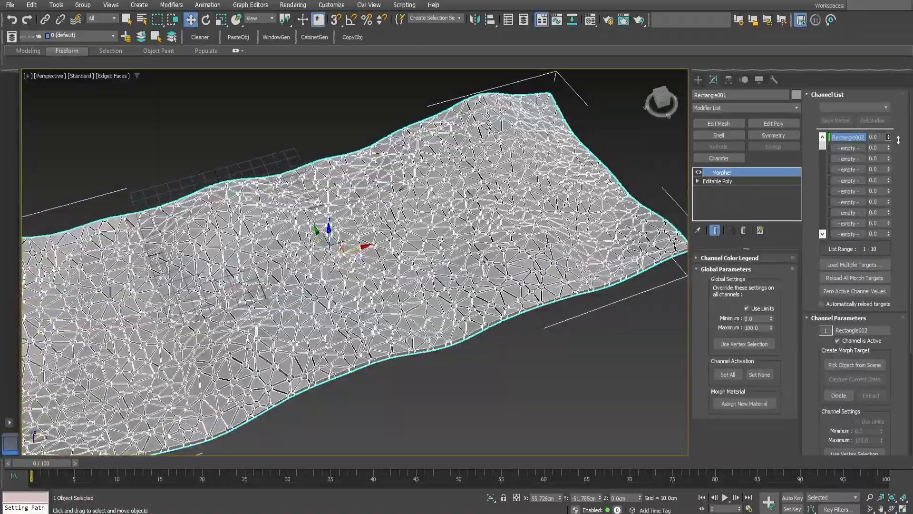
scroll(483, 282, "down", 2)
mouse_move(435, 300)
middle_mouse_down()
mouse_move(452, 269)
mouse_move(446, 309)
middle_mouse_up()
scroll(456, 299, "up", 2)
middle_click_drag(485, 281, 439, 283)
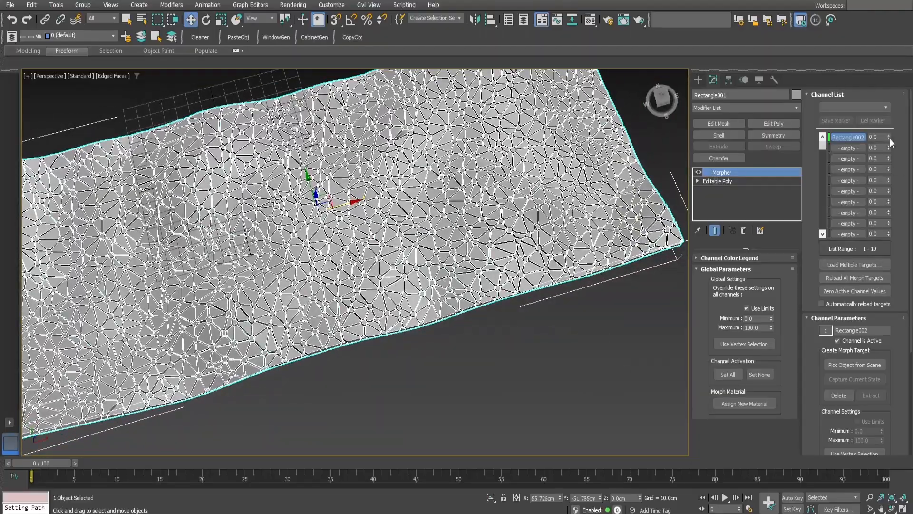
left_click_drag(891, 137, 877, 94)
middle_click_drag(353, 308, 370, 320)
middle_click_drag(370, 319, 376, 331)
left_click(466, 388)
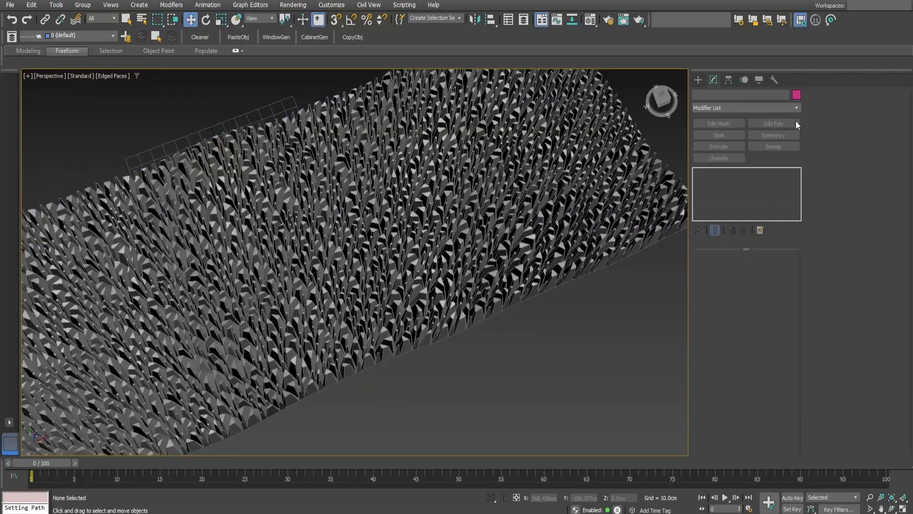
- Add a Smooth modifier above the Morpher on the original panel and deselect it
left_click(797, 107)
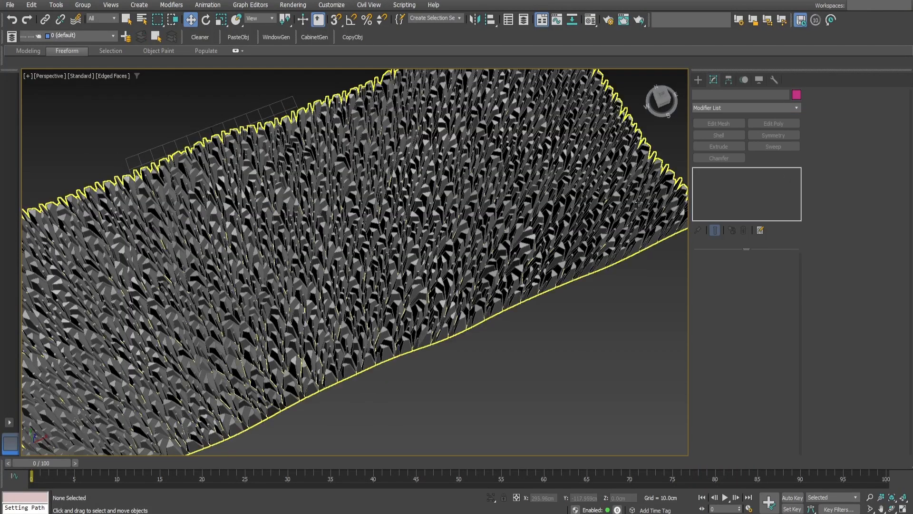
left_click(543, 230)
left_click(796, 107)
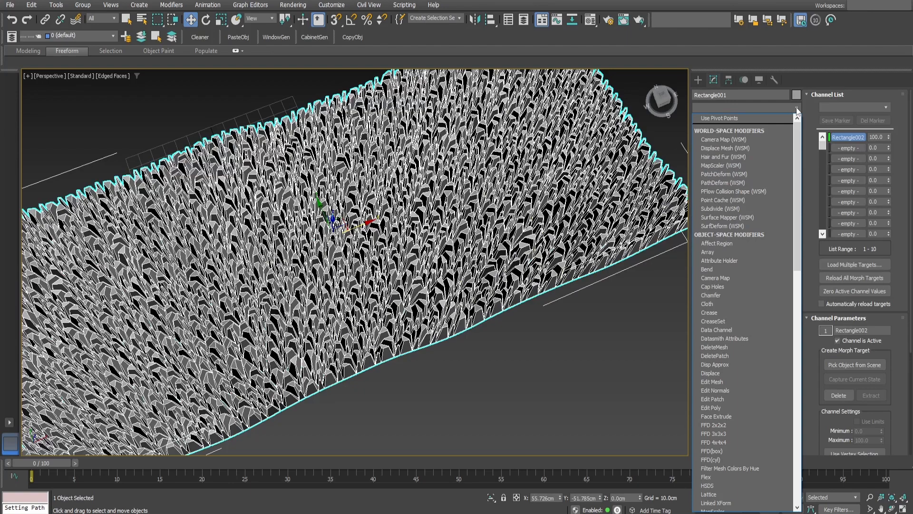
type("sm")
left_click(727, 239)
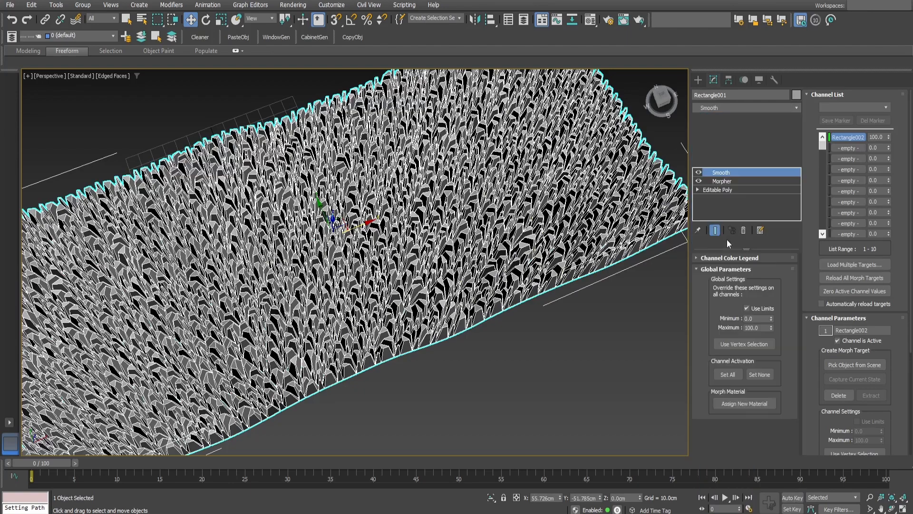
left_click(543, 343)
- Examine the smoothed, morphed cells of the panel up close and from several angles
scroll(544, 343, "up", 8)
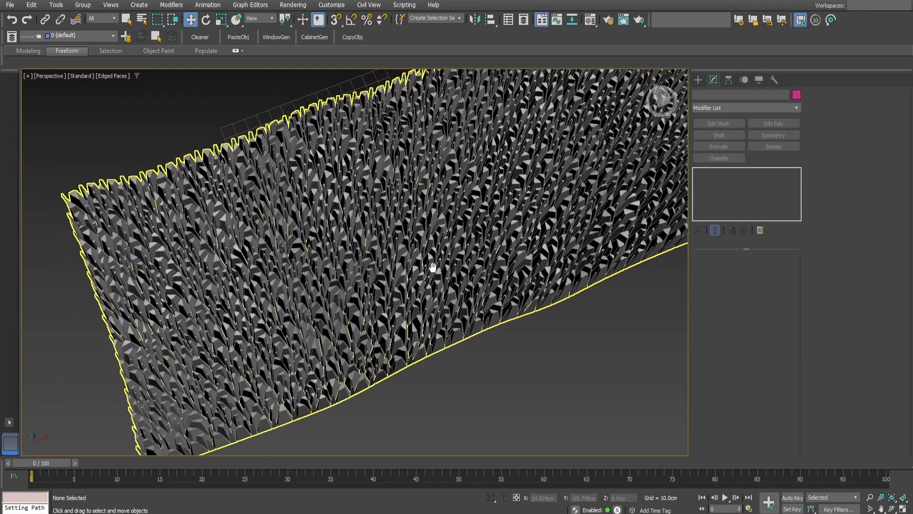
scroll(378, 169, "down", 10)
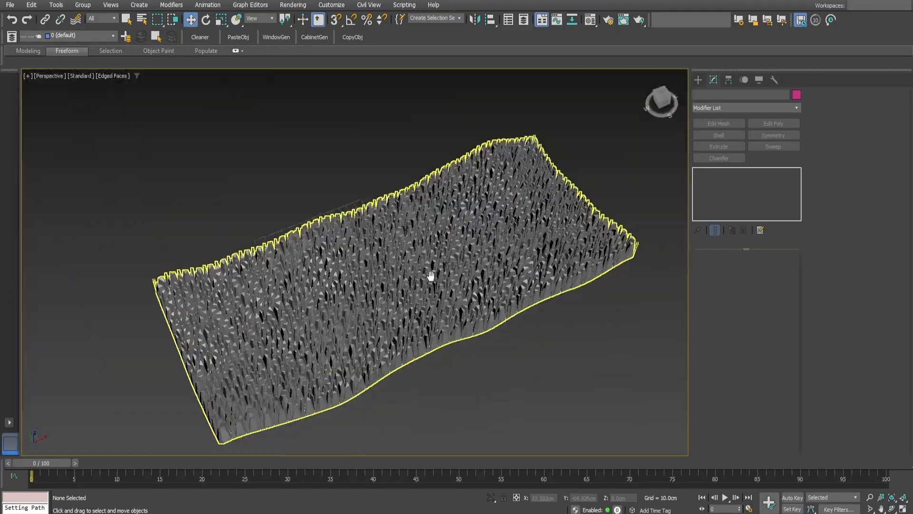
middle_click_drag(432, 271, 426, 285)
scroll(426, 285, "up", 6)
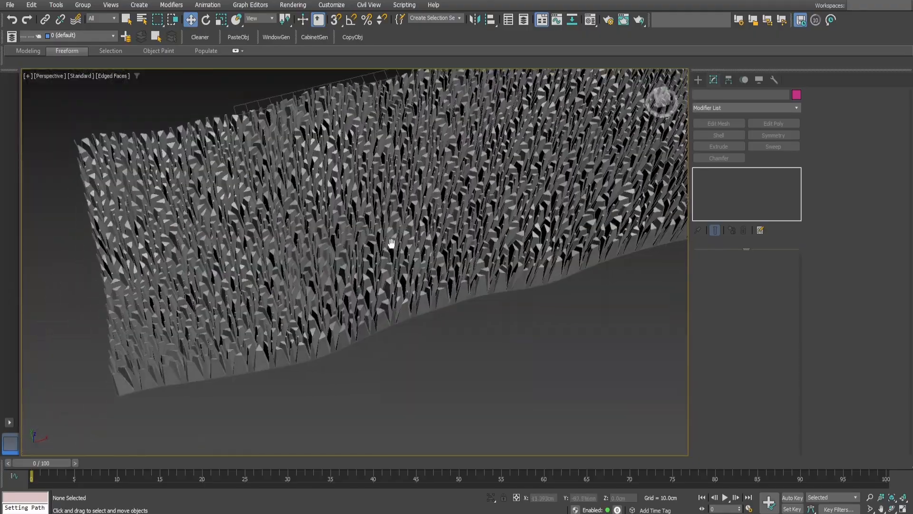
left_click(396, 244)
mouse_move(480, 256)
middle_mouse_down("alt")
mouse_move(535, 267)
mouse_move(477, 266)
middle_mouse_up("alt")
left_click(464, 347)
middle_click_drag(444, 339, 415, 346)
- Switch to the Top view and hide its grid, with the whole original panel framed
key("t")
scroll(421, 336, "down", 5)
middle_click_drag(460, 301, 417, 239)
key("g")
scroll(408, 251, "up", 3)
middle_click_drag(436, 275, 412, 235)
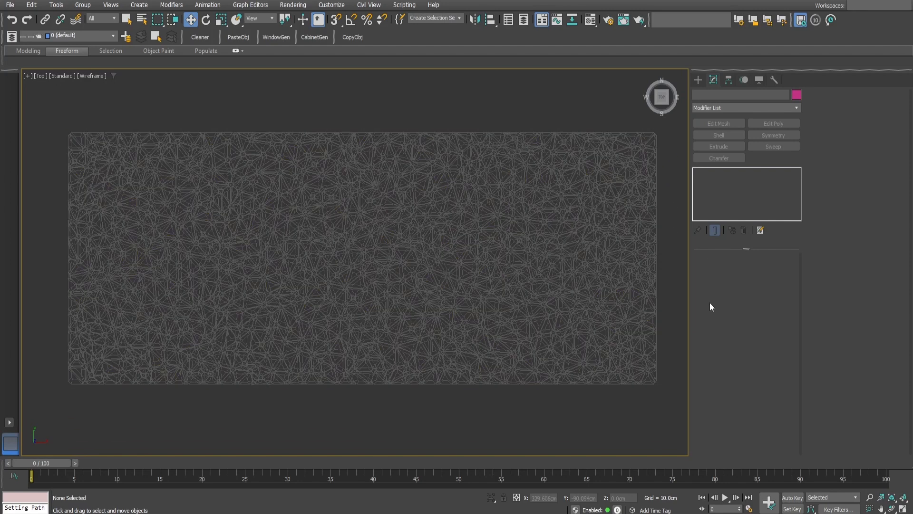
- Draw a wavy five-point Line spline lengthwise across the panel, starting and ending beyond its short edges
left_click(697, 80)
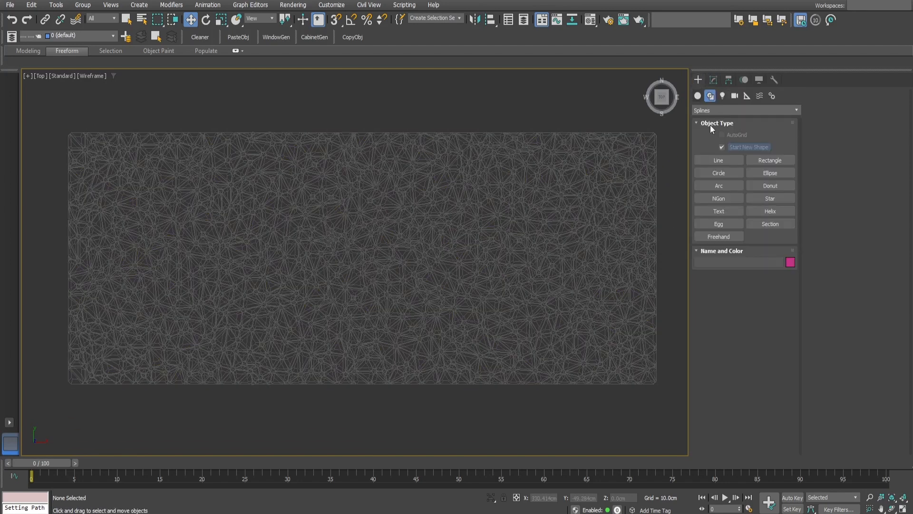
left_click(719, 160)
scroll(481, 251, "down", 2)
middle_click_drag(205, 309, 247, 271)
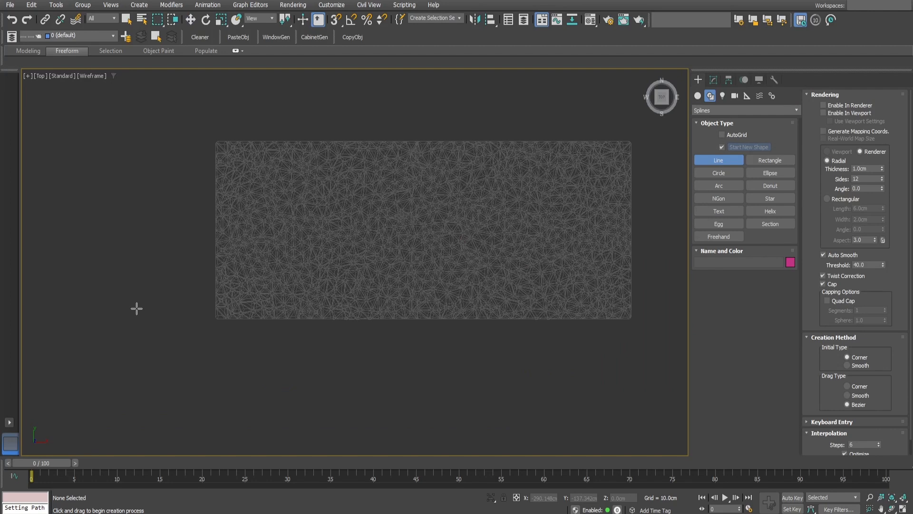
left_click(125, 315)
left_click_drag(267, 206, 302, 204)
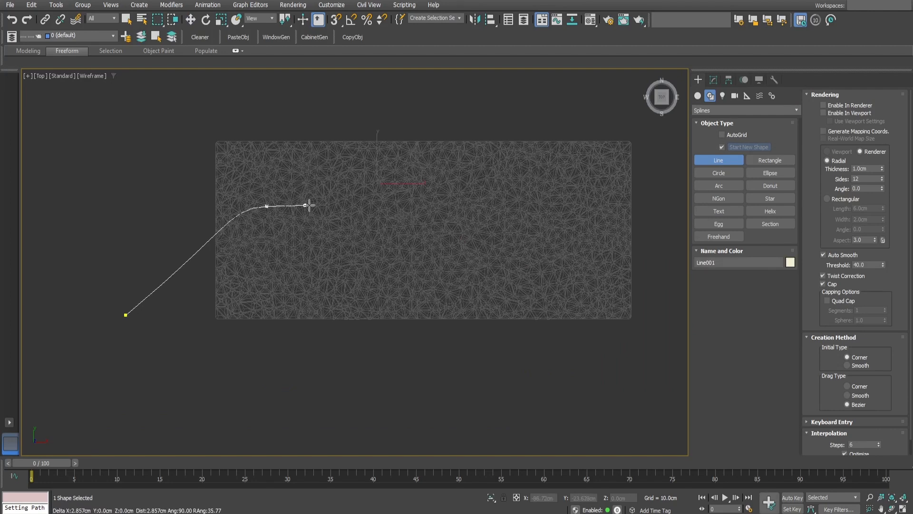
left_click_drag(404, 284, 461, 299)
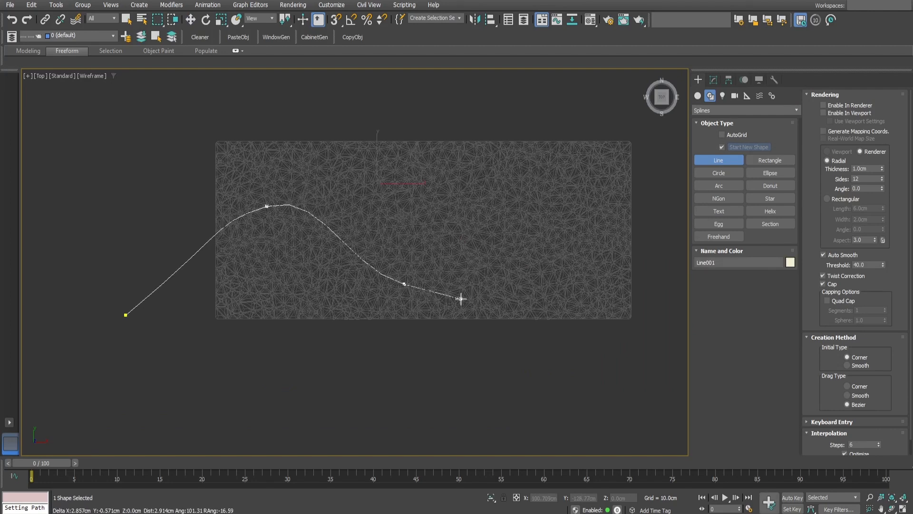
left_click_drag(538, 217, 541, 217)
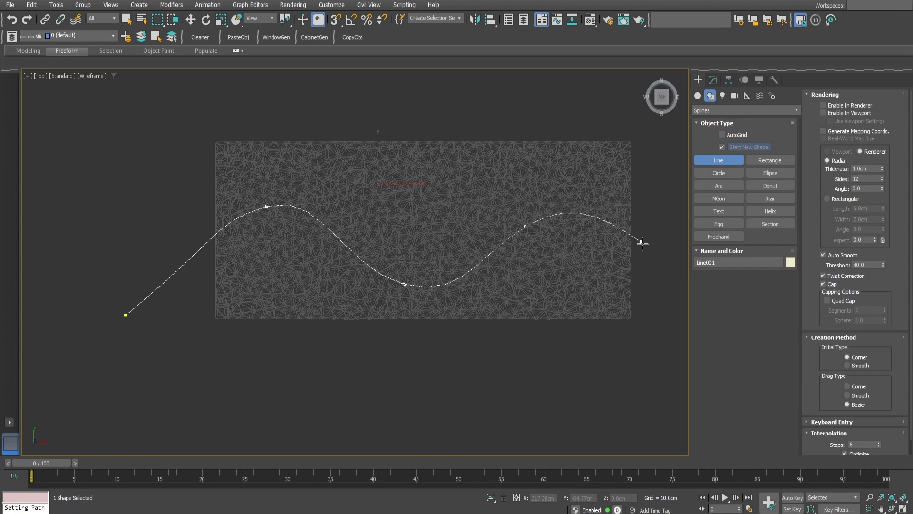
left_click_drag(648, 287, 672, 321)
right_click(673, 321)
right_click(674, 321)
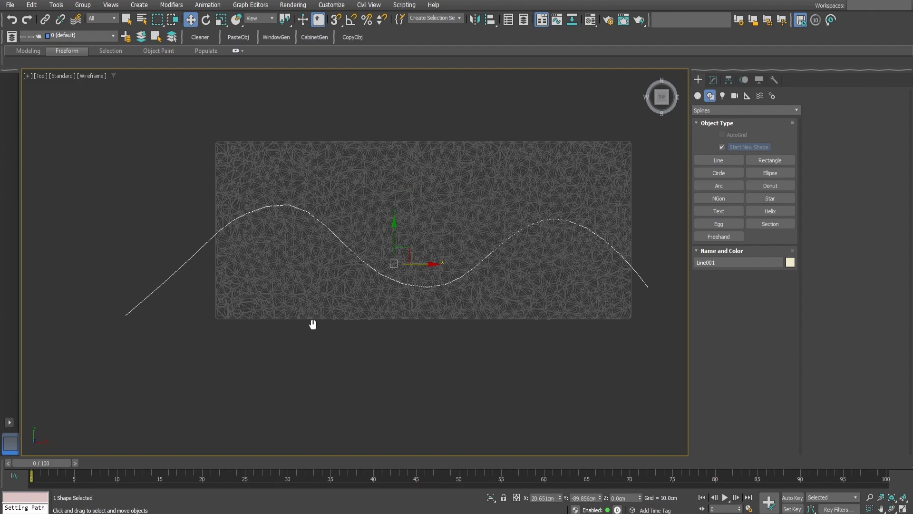
- Move the wavy line to about X 55.5, Y -71.5 cm over the panel and raise it to about Z 12.1 cm
middle_click_drag(315, 325, 265, 339)
left_click_drag(354, 266, 385, 246)
key("p")
middle_click_drag(385, 246, 380, 290)
scroll(379, 292, "up", 3)
left_click_drag(374, 288, 372, 279)
middle_click_drag(360, 319, 366, 349, "alt")
- Raise the line's two crest vertices and lower the trough vertex between them to about Z 5.8 cm
left_click(713, 79)
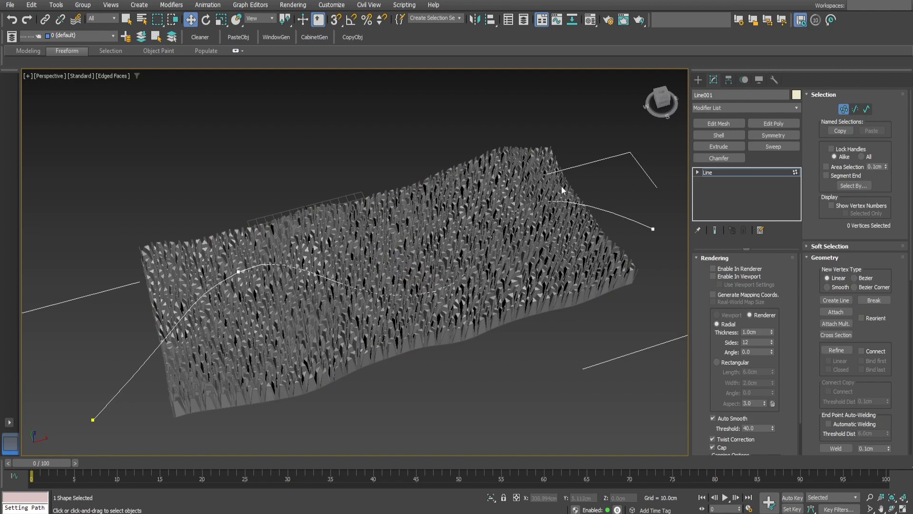
left_click(507, 216)
left_click_drag(510, 193, 509, 172)
mouse_move(509, 173)
middle_mouse_down("alt")
mouse_move(460, 150)
mouse_move(526, 154)
mouse_move(498, 173)
middle_mouse_up("alt")
left_click(233, 247)
left_click_drag(230, 217, 236, 203)
left_click(408, 250)
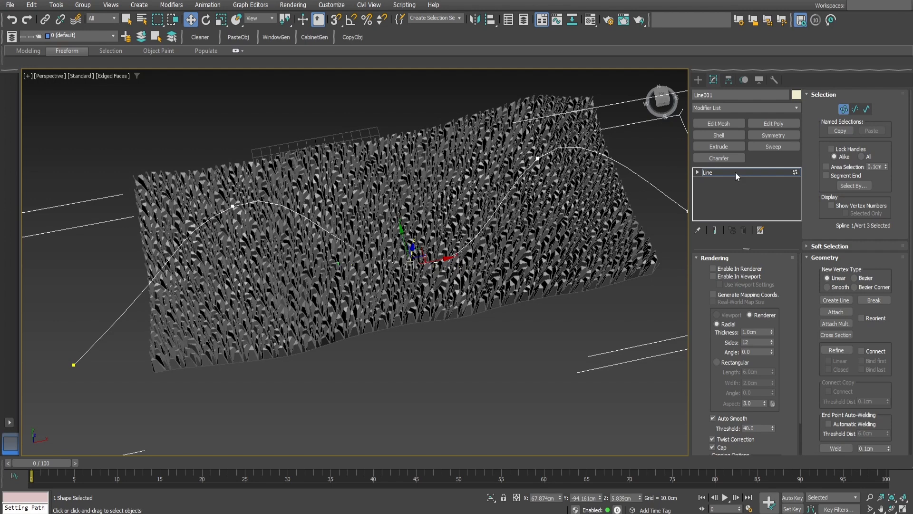
- Create a small Dummy helper on the ground in front of the panel's long edge
left_click(698, 79)
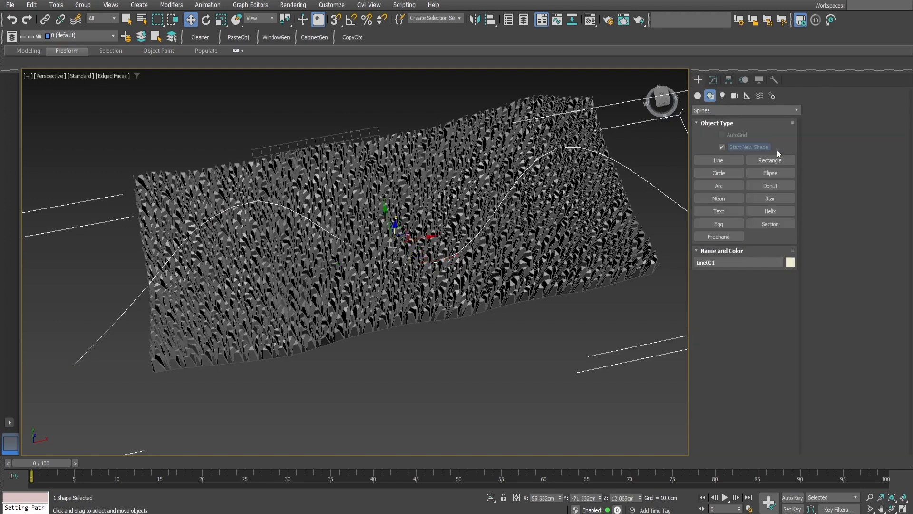
left_click(747, 95)
left_click(718, 147)
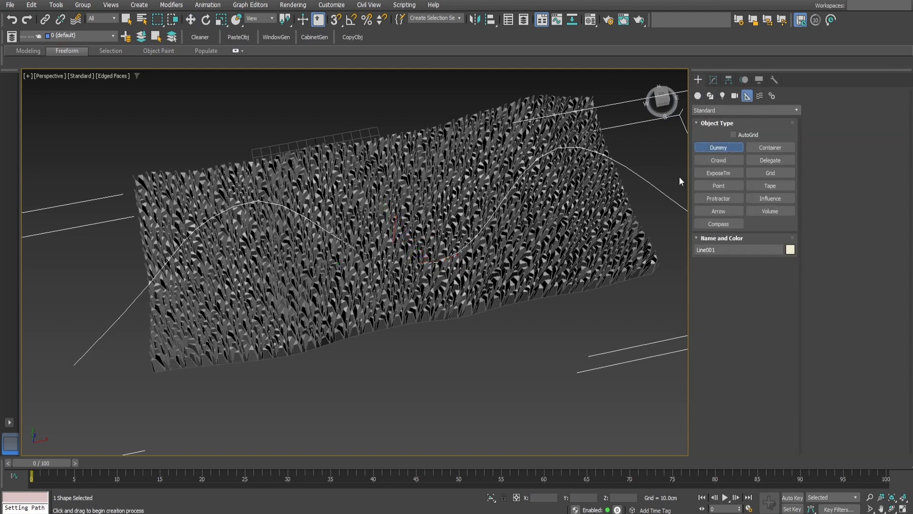
left_click_drag(332, 421, 339, 426)
key("w")
middle_click_drag(403, 405, 459, 351)
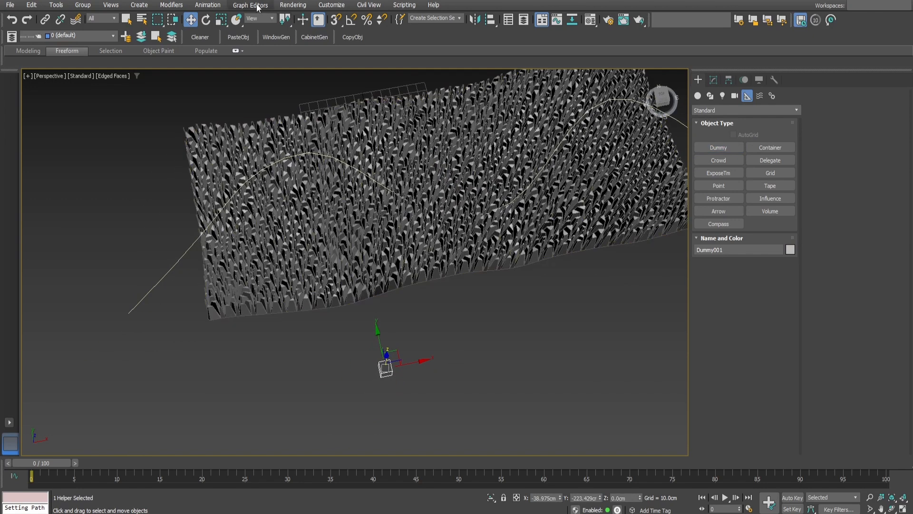
- Assign a Path Constraint to the dummy with the wavy line as its path
left_click(209, 5)
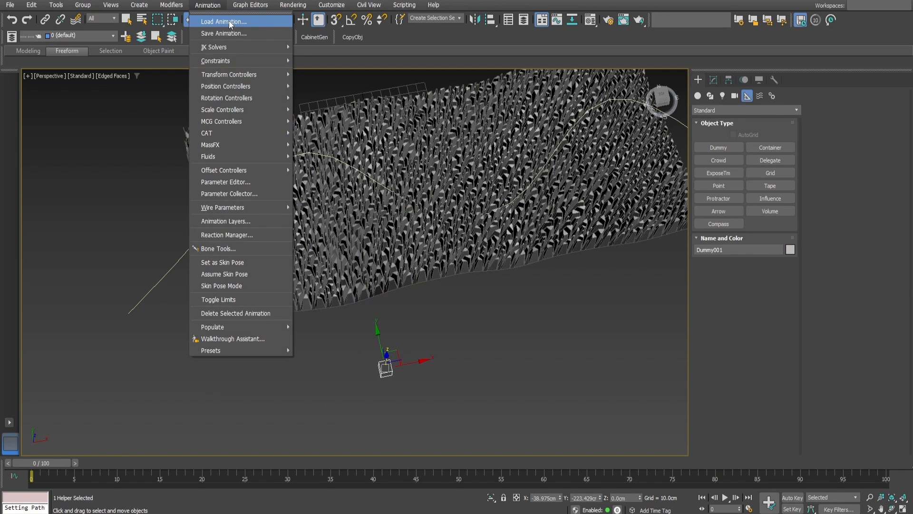
mouse_move(237, 61)
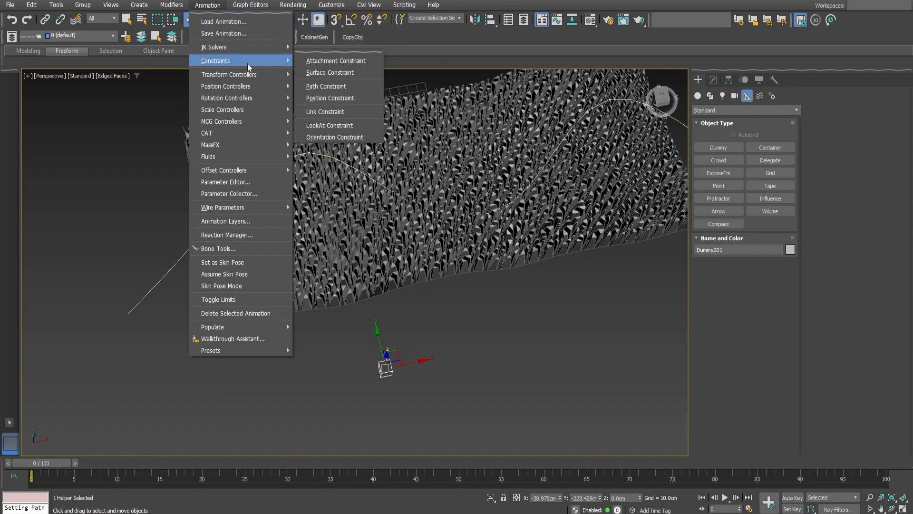
left_click(341, 87)
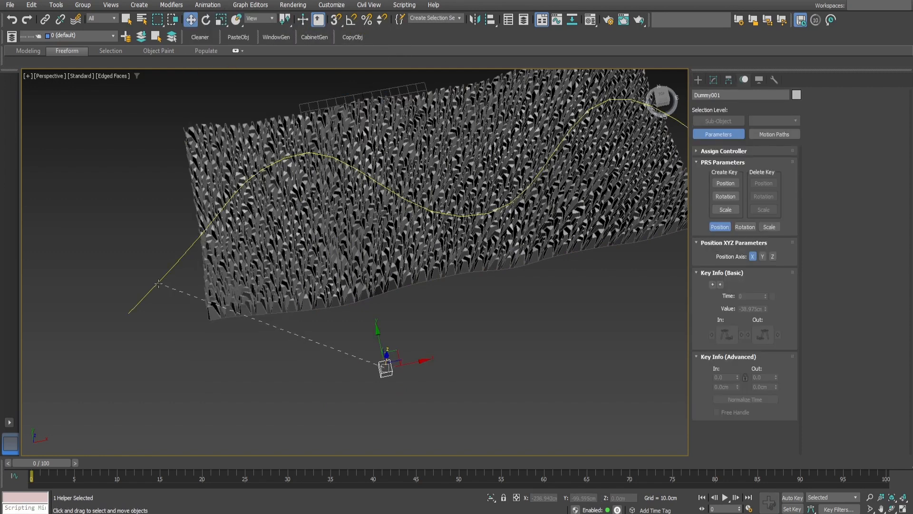
left_click(158, 284)
- Scrub the animation to frame 100 to check the dummy's travel along the wavy line
scroll(256, 365, "down", 3)
left_click_drag(36, 463, 723, 477)
left_click_drag(708, 508, 42, 511)
left_click_drag(40, 462, 885, 462)
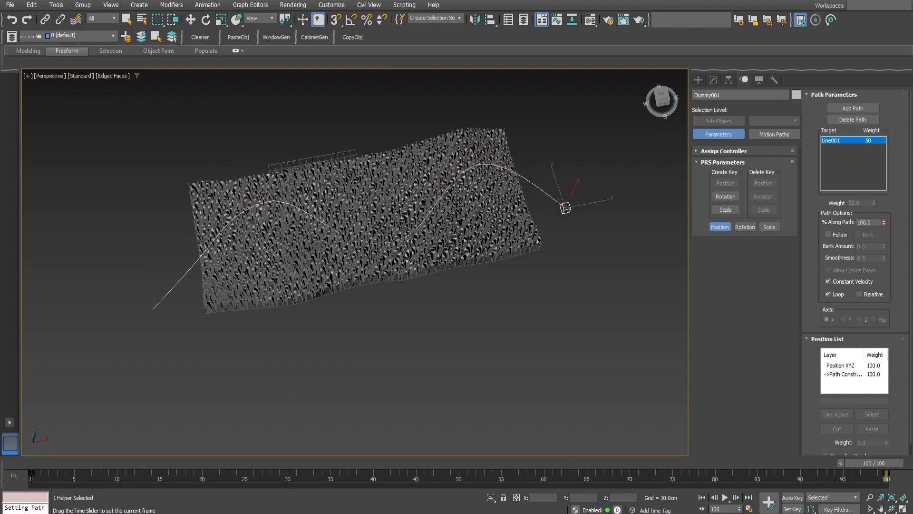
key("w")
middle_click_drag(572, 339, 447, 304, "alt")
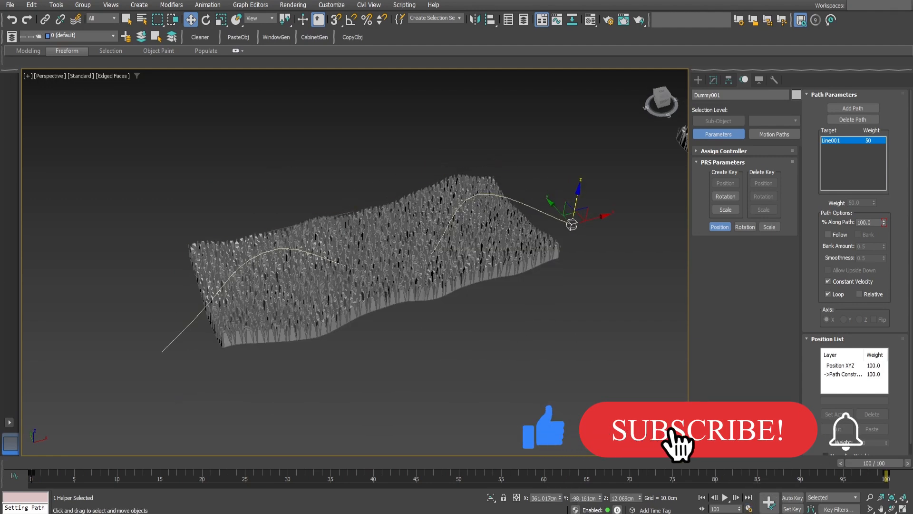
left_click(748, 508)
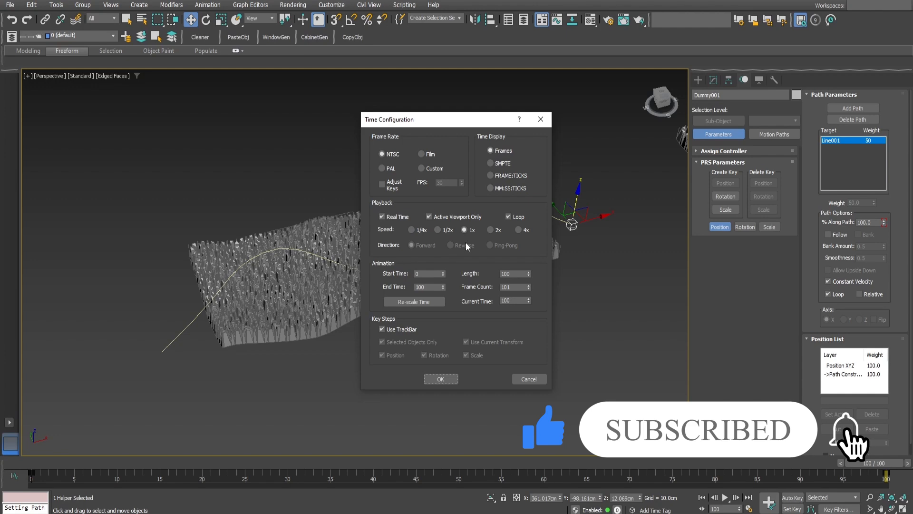
left_click(540, 120)
middle_click_drag(428, 238, 467, 215, "alt")
scroll(498, 259, "up", 3)
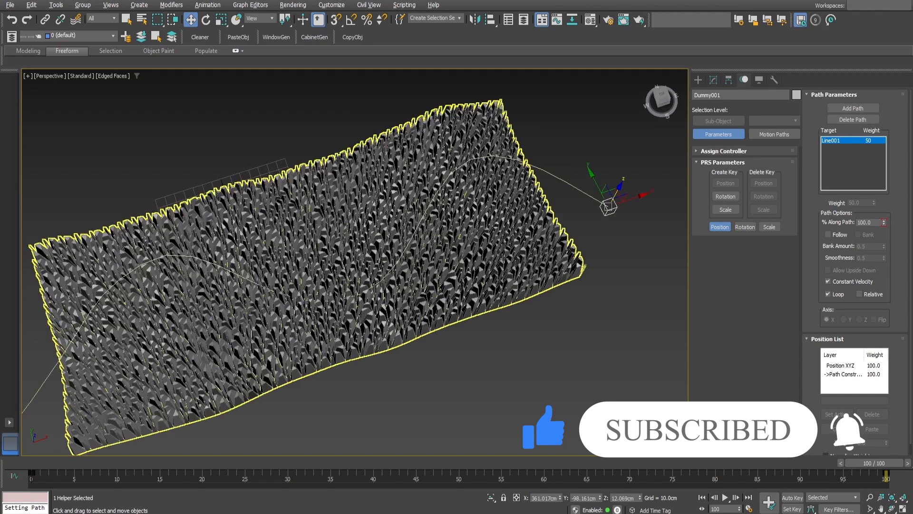
- Add a Data Channel modifier to the wavy panel directly above its Editable Poly base, beneath Morpher
left_click(505, 252)
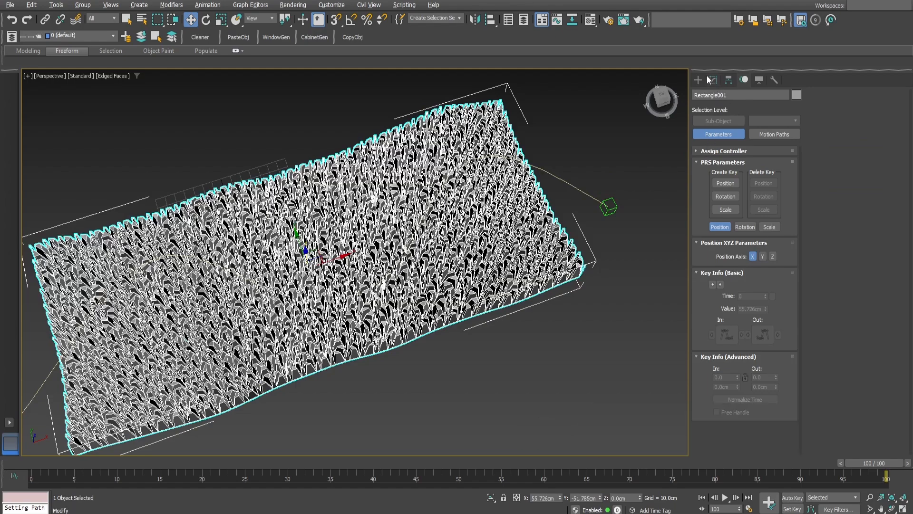
left_click(713, 79)
middle_click_drag(421, 262, 450, 228)
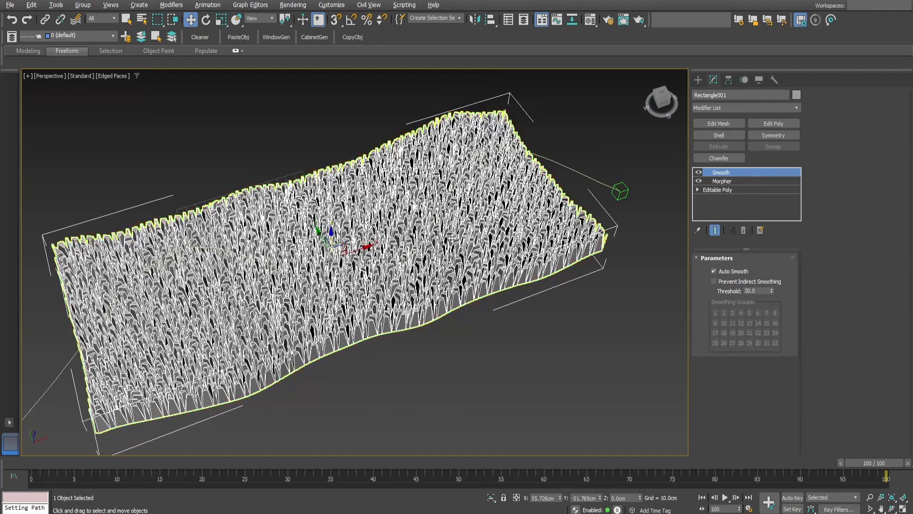
left_click(723, 191)
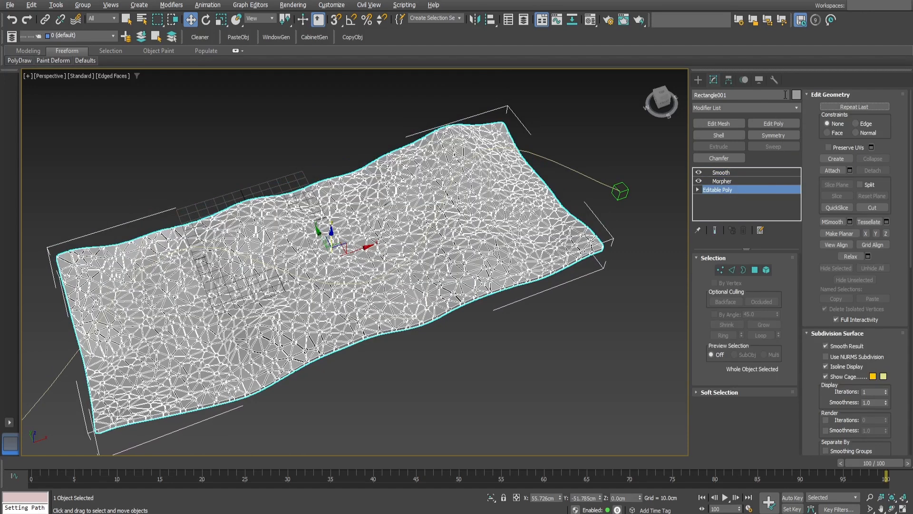
left_click(797, 108)
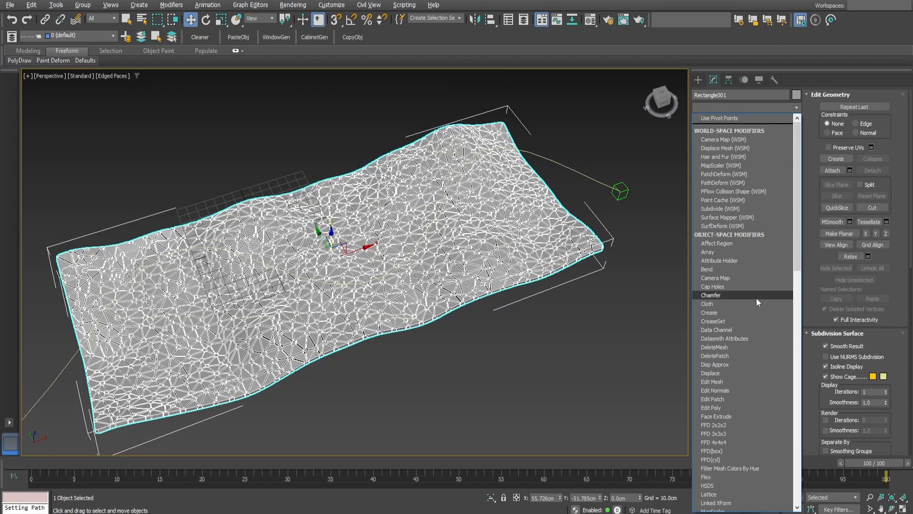
scroll(756, 297, "down", 8)
left_click(722, 118)
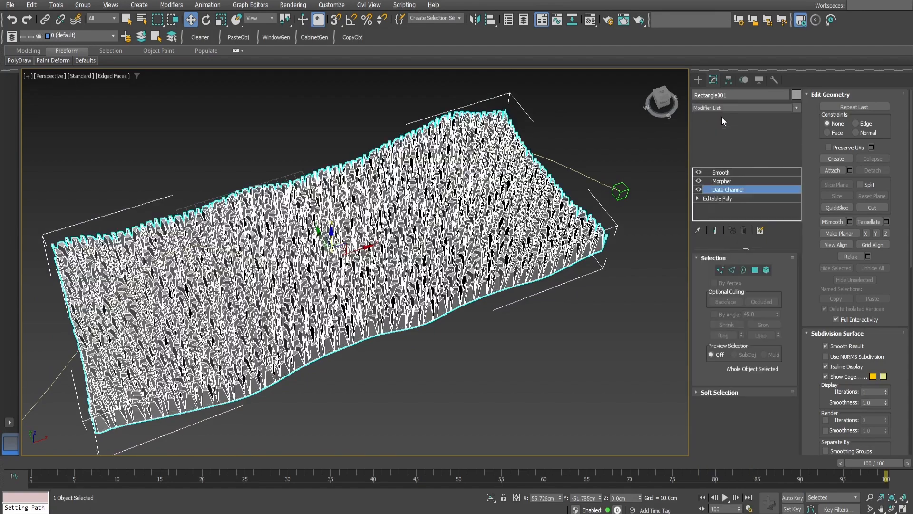
middle_click_drag(451, 288, 467, 265)
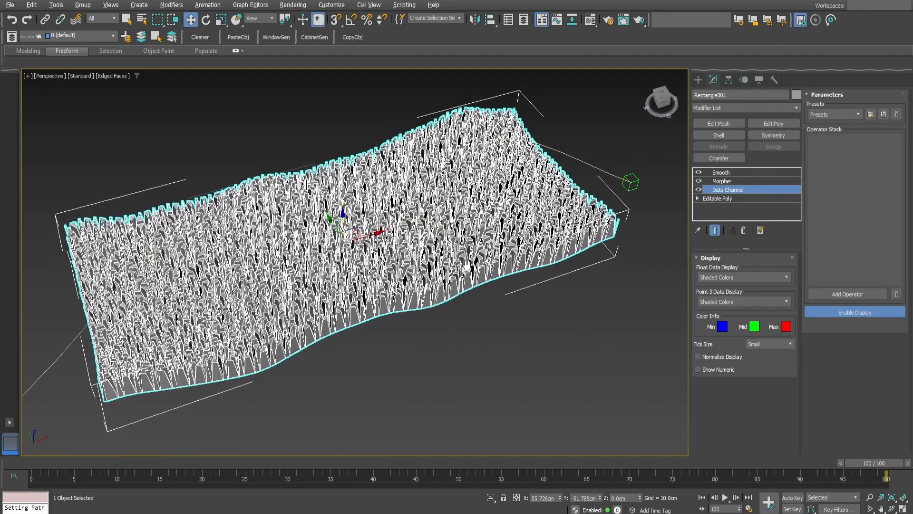
- Add a Node Influence operator and a Vertex Output operator to the Data Channel's operator stack
left_click(849, 296)
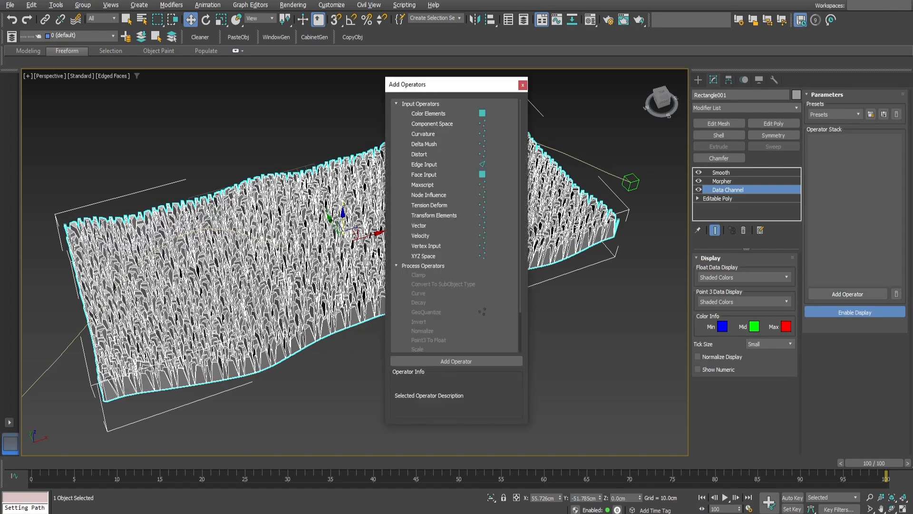
left_click(421, 198)
left_click(461, 361)
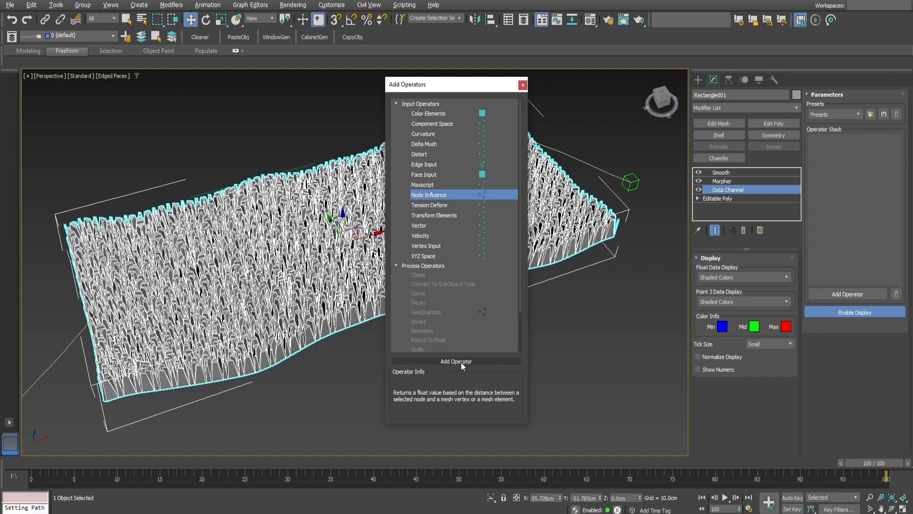
left_click_drag(522, 158, 520, 207)
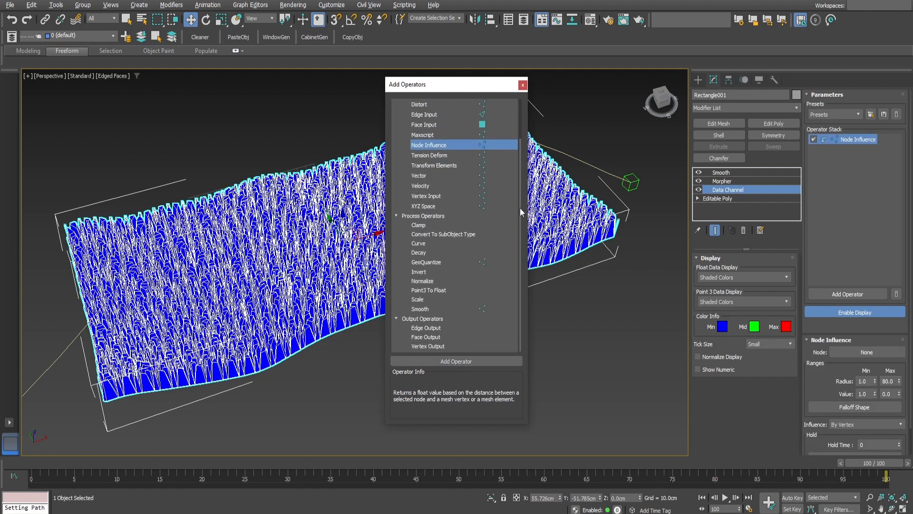
left_click(424, 346)
left_click(471, 359)
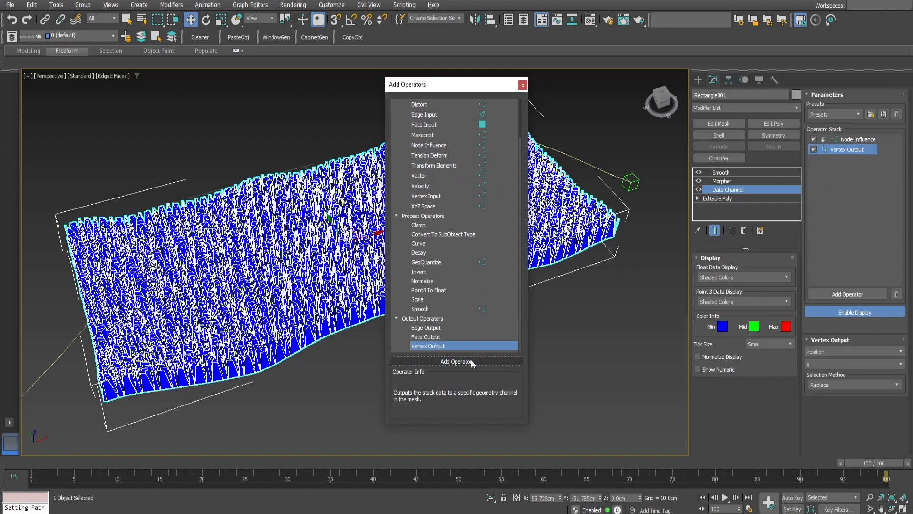
left_click(523, 86)
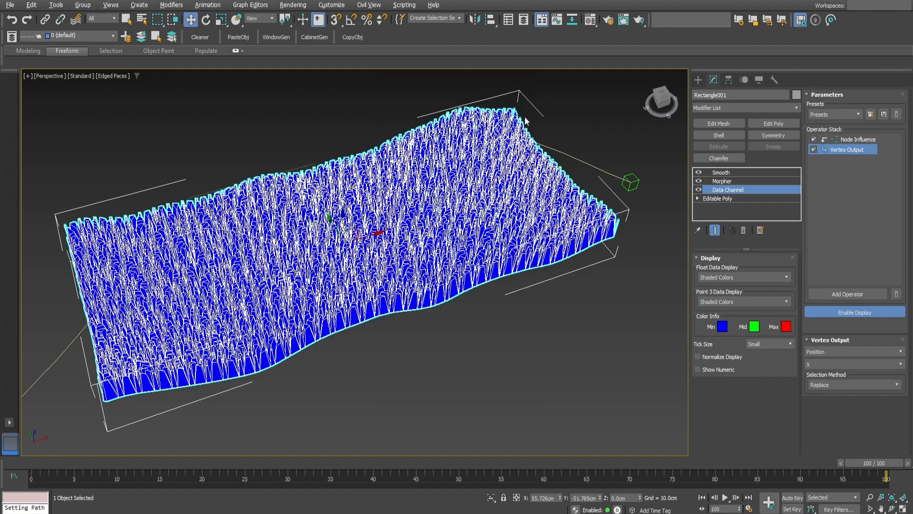
- Assign the dummy as the Node Influence operator's node and scrub to frame 69 to check its influence on the panel
left_click(847, 141)
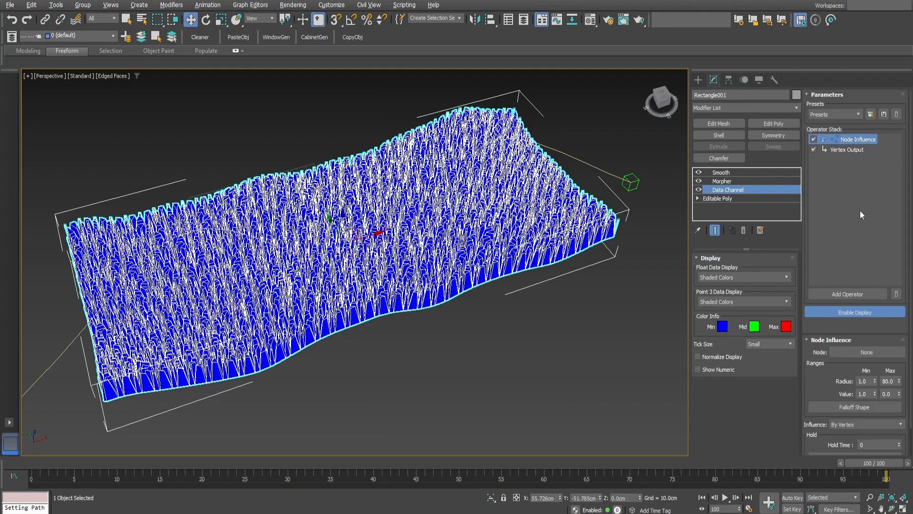
middle_click_drag(491, 236, 447, 246)
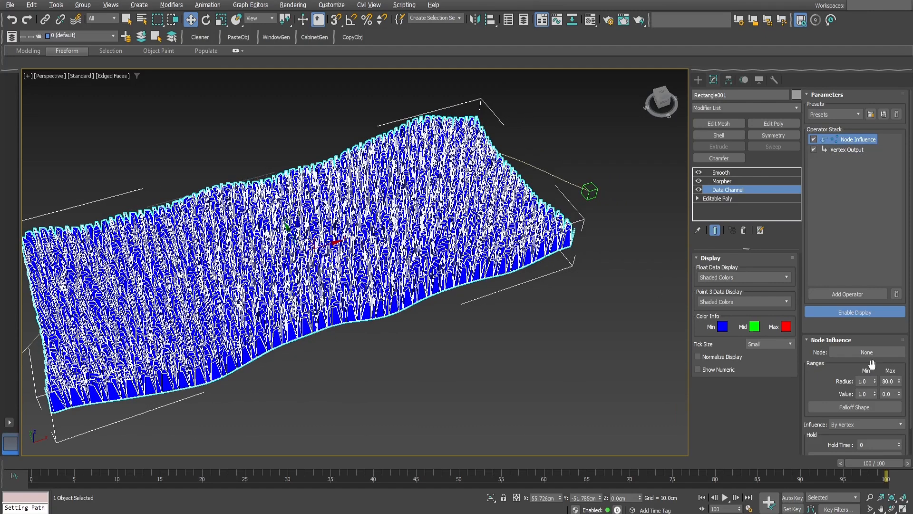
left_click(845, 353)
left_click(590, 192)
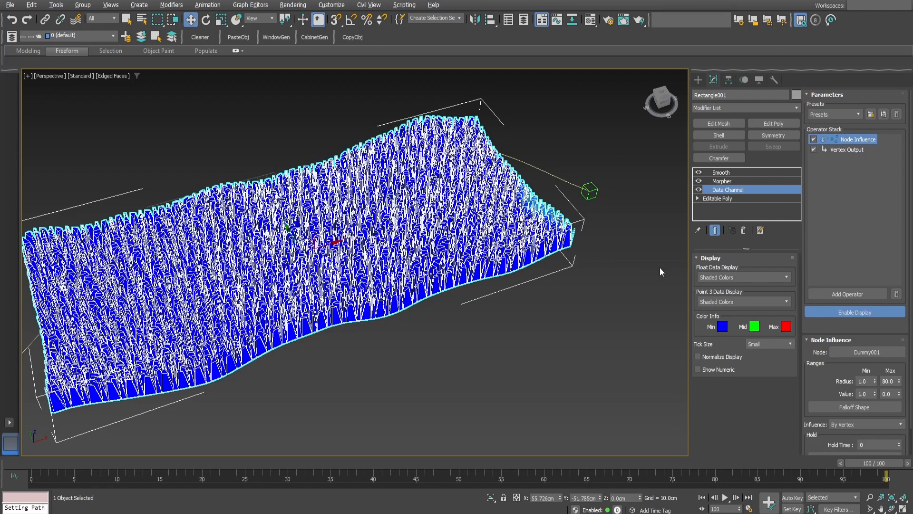
left_click_drag(863, 464, 611, 454)
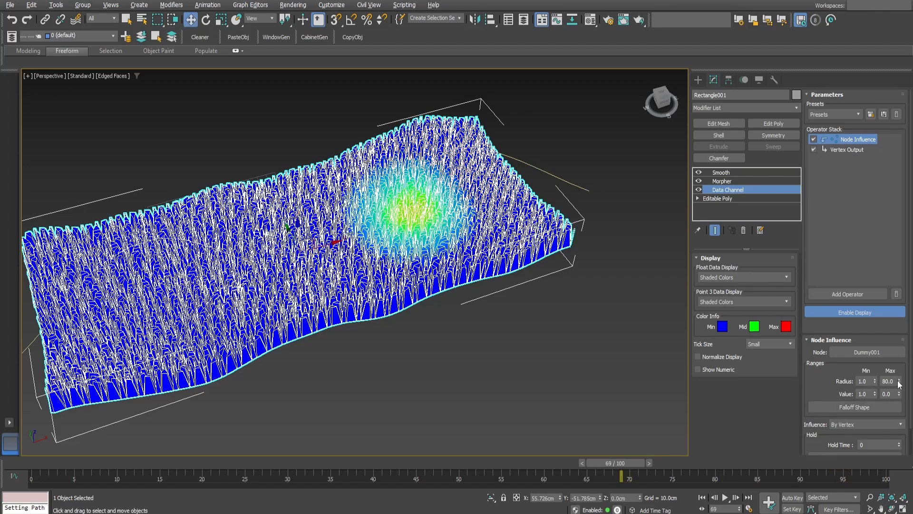
- Set the Node Influence operator's maximum radius to 100 and its minimum value to 1.8
left_click_drag(899, 380, 890, 327)
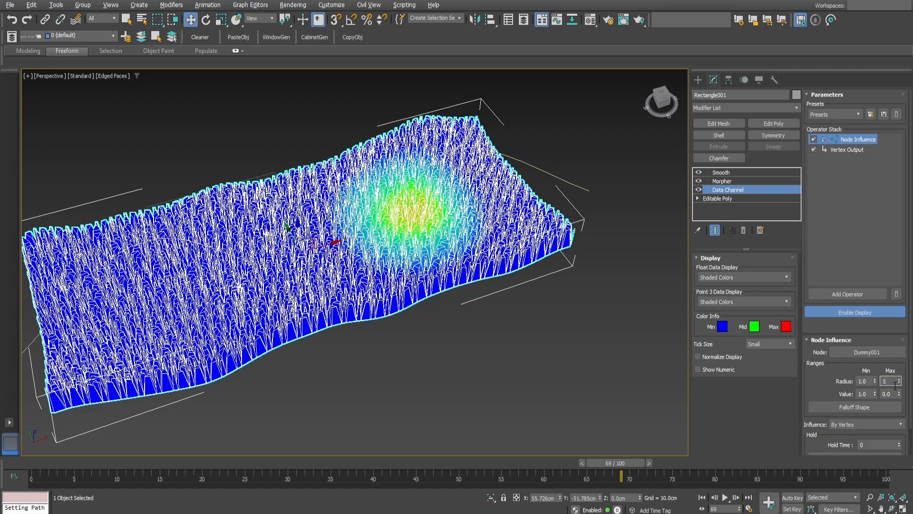
type("0")
key("Return")
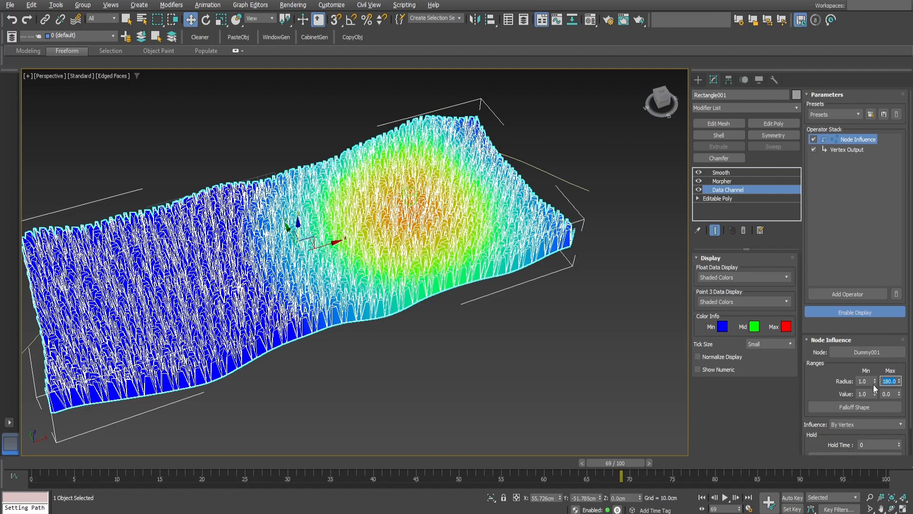
left_click_drag(874, 394, 873, 386)
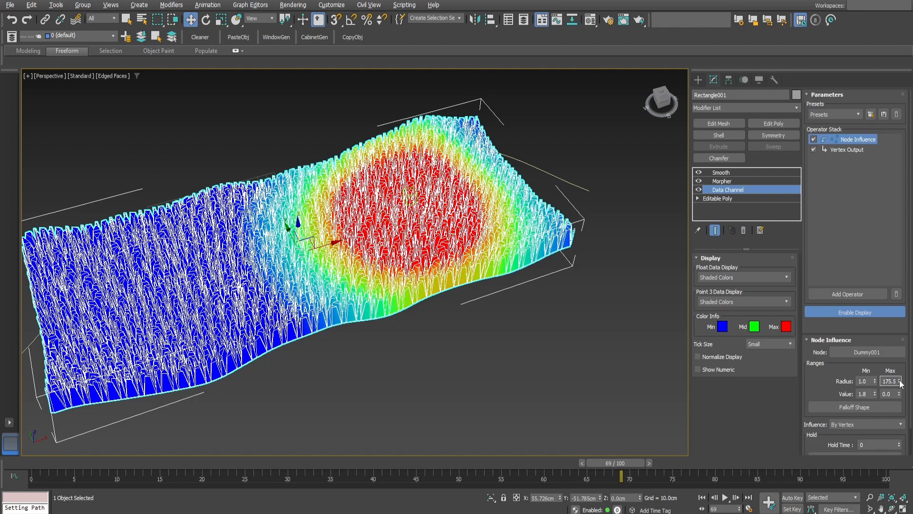
left_click_drag(902, 395, 900, 430)
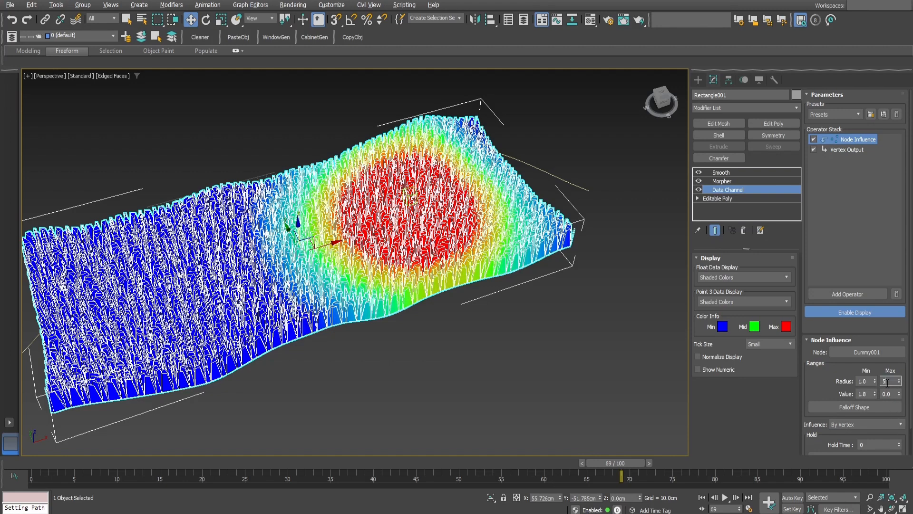
type("0")
key("Return")
type("3")
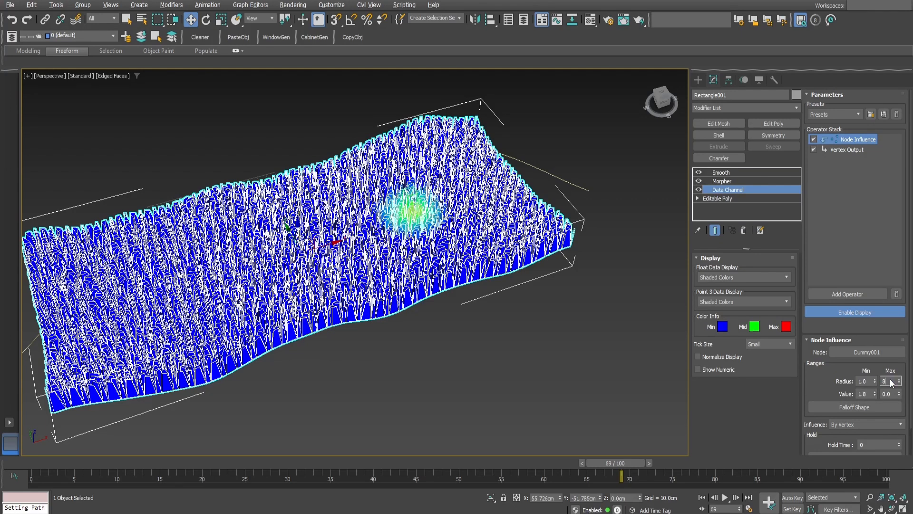
type("0")
key("Return")
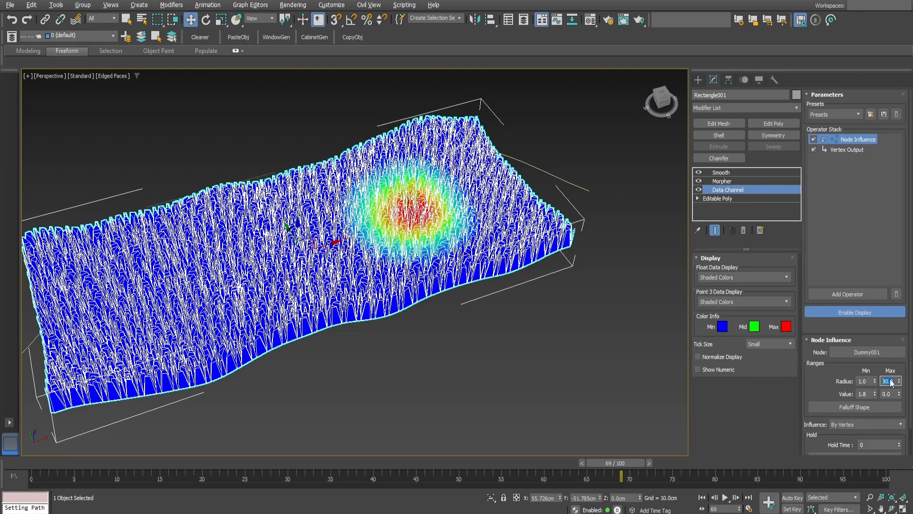
key("Return")
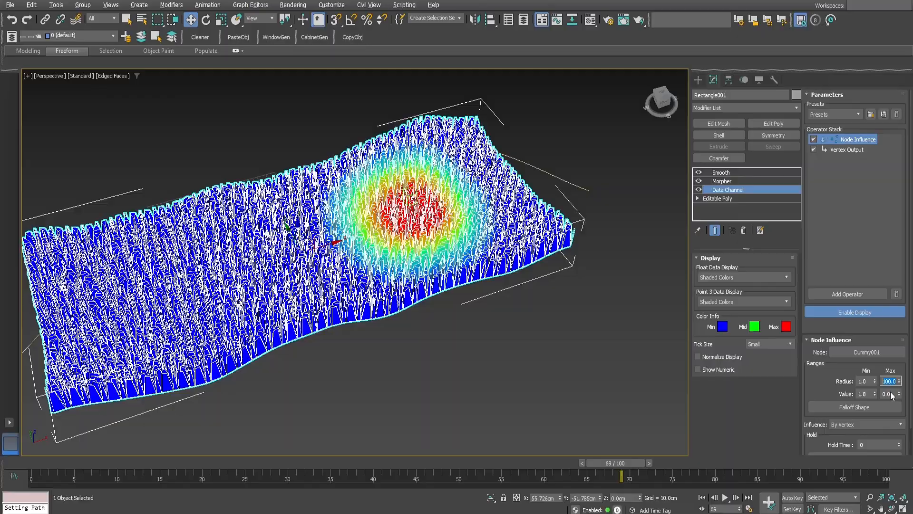
- Move the animation to frame 59 and set the Vertex Output operator to output to Vertex Selection
mouse_move(423, 233)
middle_mouse_down("alt")
mouse_move(422, 208)
mouse_move(423, 233)
middle_mouse_up("alt")
left_click_drag(626, 461, 535, 456)
key("w")
left_click_drag(812, 379, 852, 362)
left_click(851, 149)
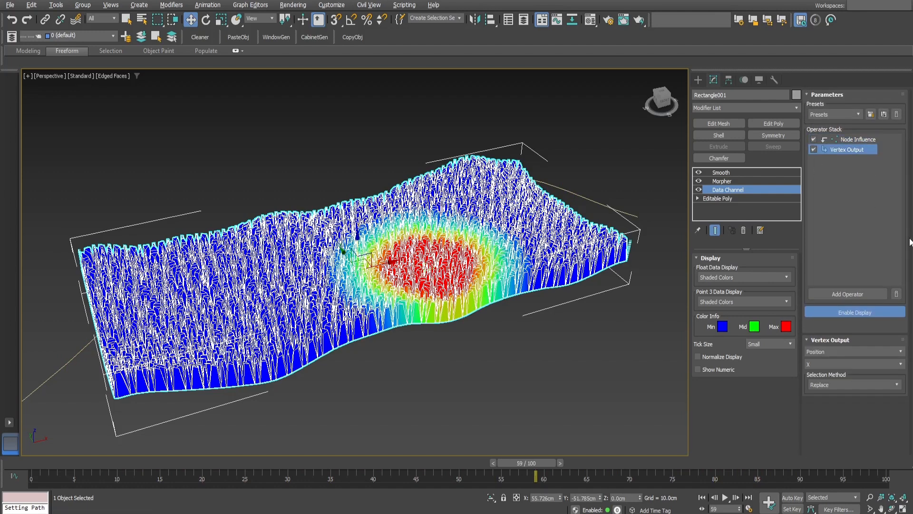
left_click(836, 355)
left_click(826, 398)
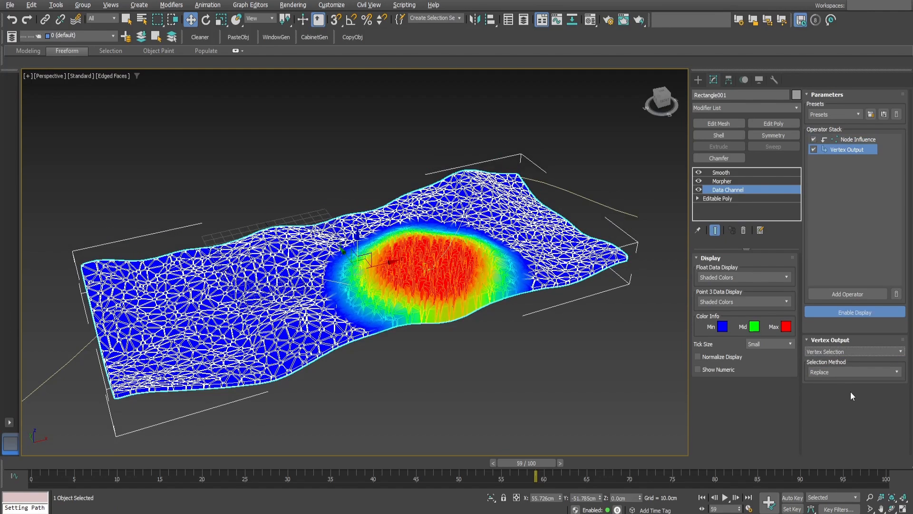
- Scrub the animation back to frame 2 to check how the morphed area follows the dummy
middle_click_drag(395, 220, 422, 233, "alt")
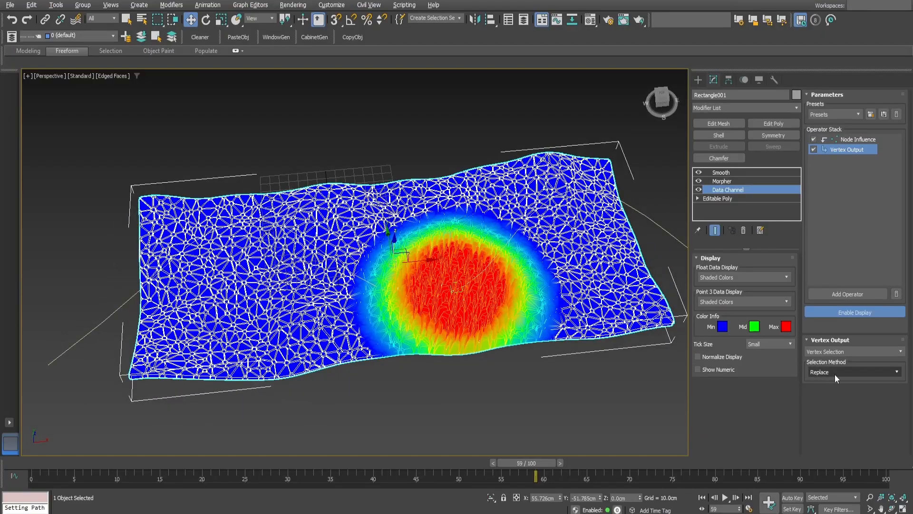
middle_click_drag(372, 291, 349, 293, "alt")
left_click_drag(538, 464, 52, 462)
key("w")
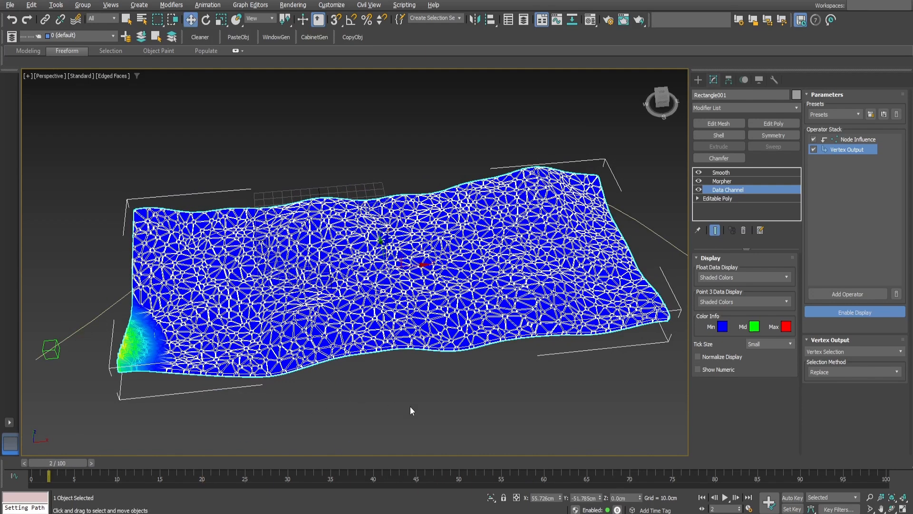
- Return to the Smooth modifier at the top of the stack, deselect the panel, and hide all shapes and helpers
left_click(740, 174)
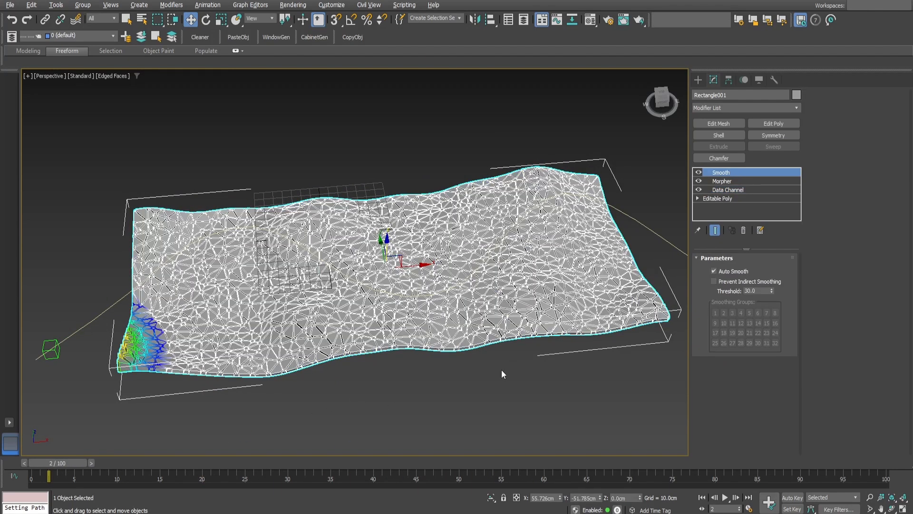
left_click(499, 372)
middle_click_drag(498, 371, 491, 326, "alt")
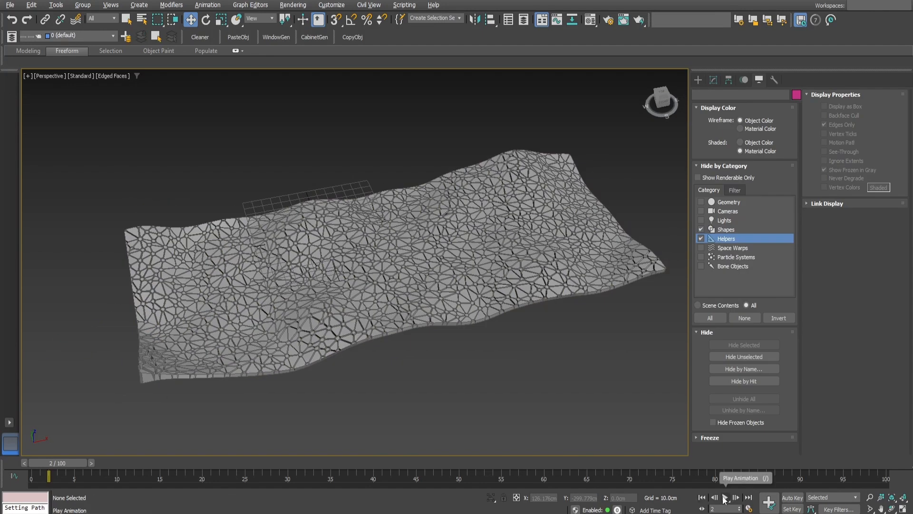
- Play the animation, inspect the morph travelling across the panel from close up, and stop playback
left_click(724, 497)
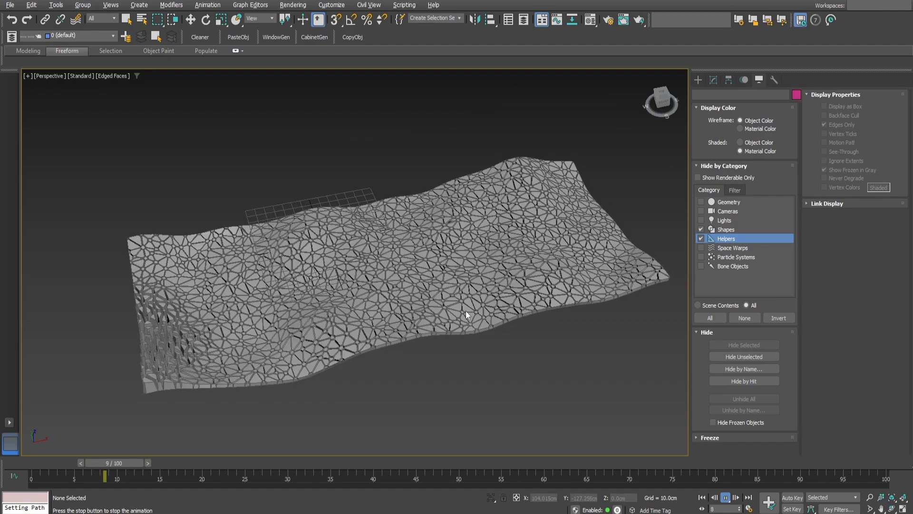
middle_click_drag(495, 296, 481, 238, "alt")
scroll(327, 253, "up", 3)
scroll(277, 268, "down", 3)
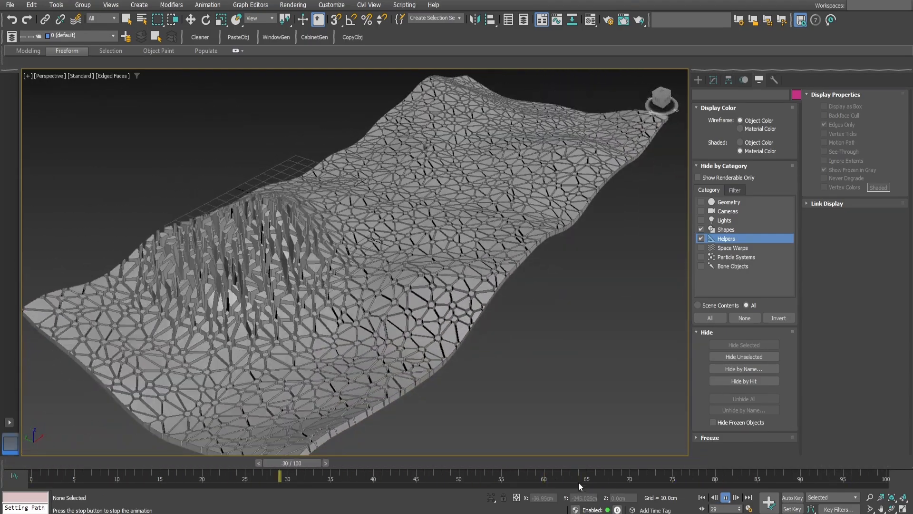
left_click(725, 497)
- Scrub to frame 55 and examine the raised cell area of the panel from low and high angles
left_click_drag(558, 465, 535, 444)
middle_click_drag(432, 183, 574, 436, "alt")
mouse_move(518, 463)
left_mouse_down()
mouse_move(445, 460)
mouse_move(504, 458)
left_mouse_up()
middle_click_drag(494, 361, 476, 265, "alt")
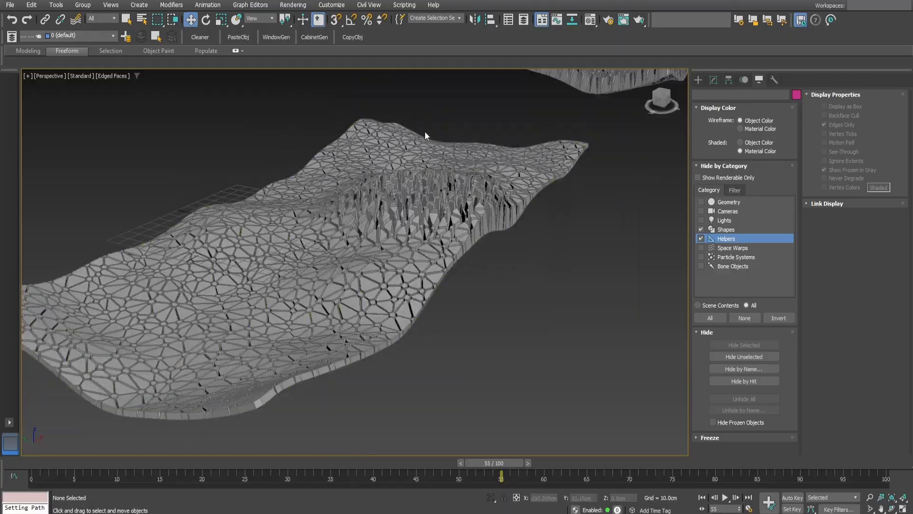
middle_click_drag(425, 132, 413, 326, "alt")
scroll(447, 272, "down", 5)
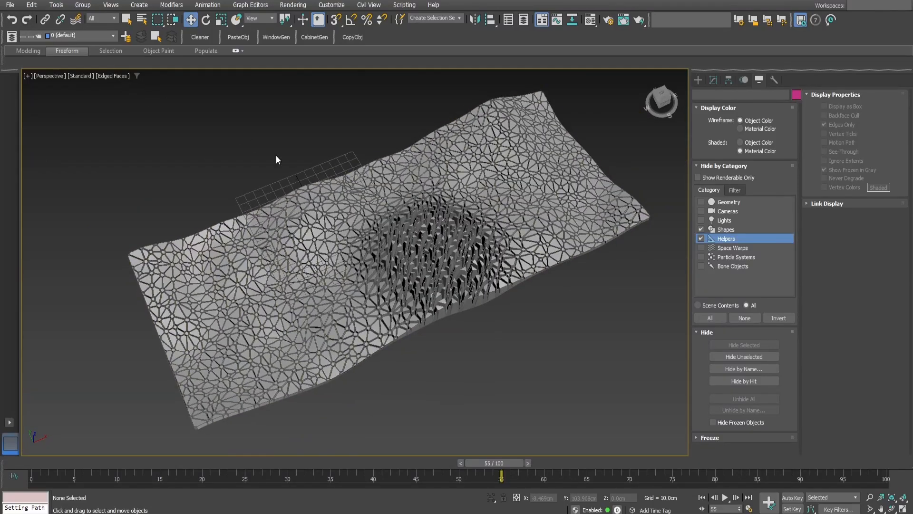
- Take a single snapshot of the animated panel at frame 55, using Mesh as the clone method
left_click(304, 228)
left_click(56, 5)
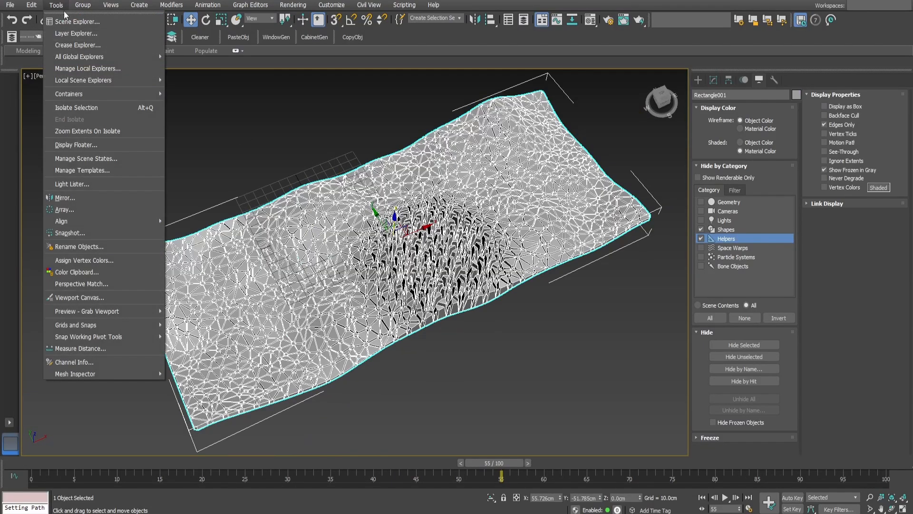
left_click(124, 234)
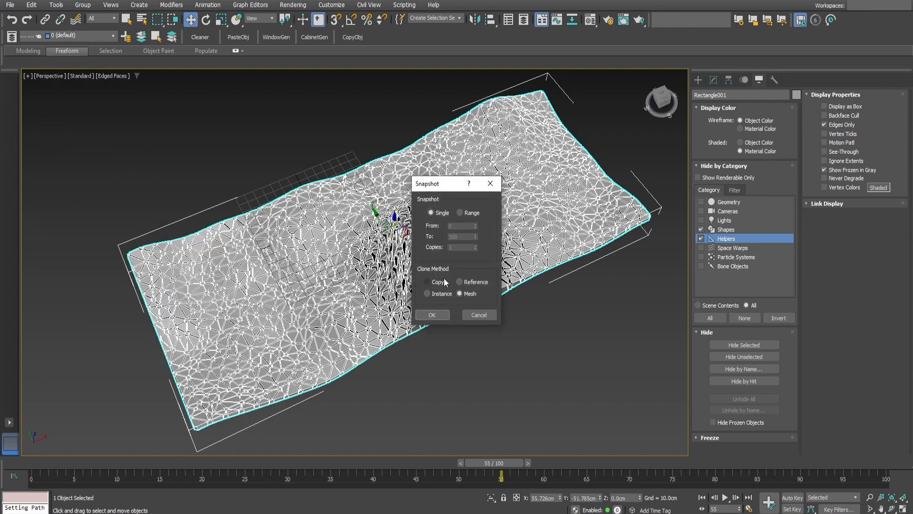
left_click(443, 316)
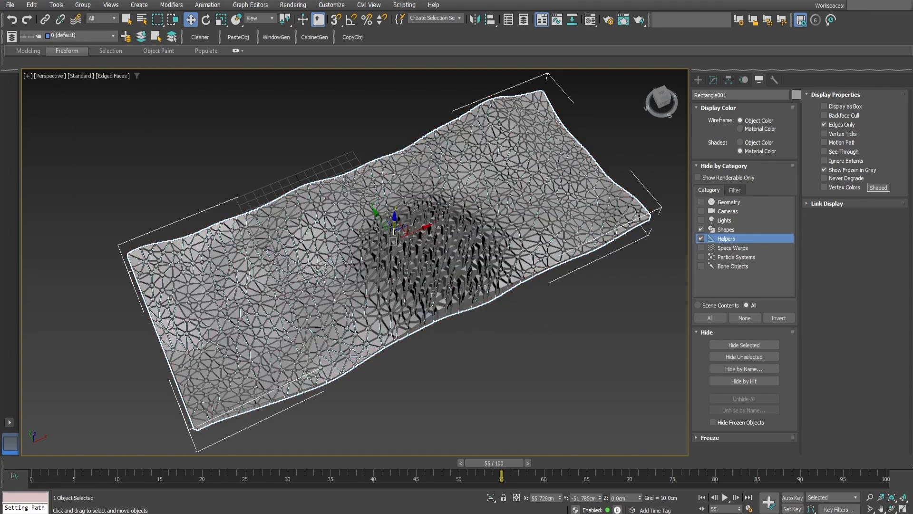
- Move the snapshot copy clear of the original panel to about Y 260 cm and show its modifier stack
scroll(480, 286, "down", 5)
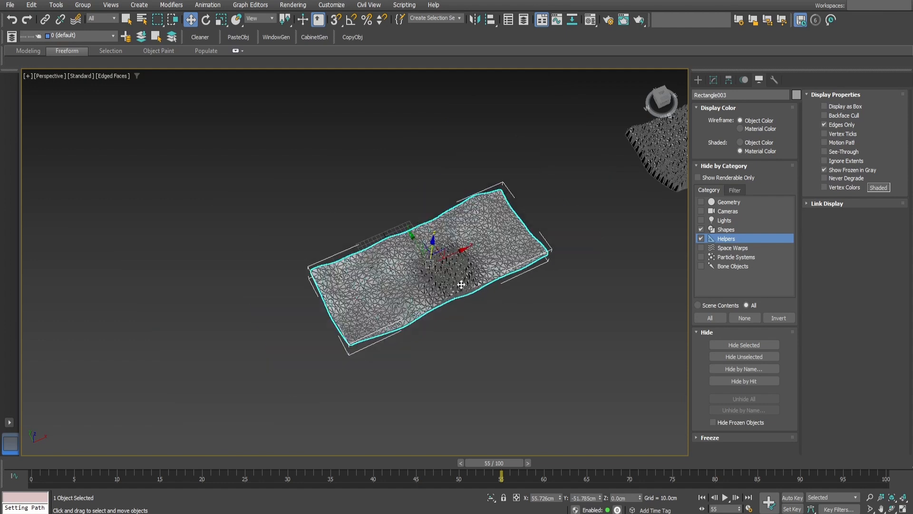
left_click_drag(418, 249, 356, 146)
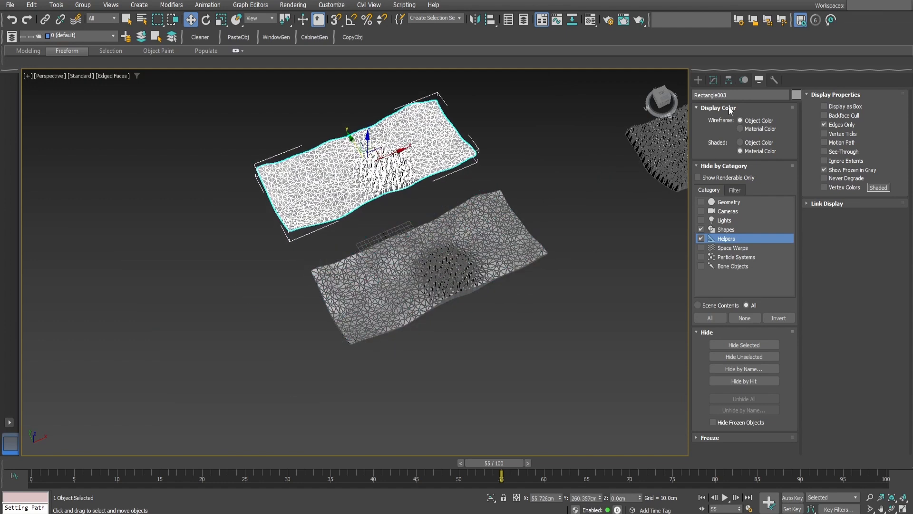
left_click(714, 79)
scroll(416, 196, "up", 5)
scroll(401, 196, "down", 5)
- Select the original panel and scrub to frame 35 to compare its moving morph with the static snapshot copy
left_click(551, 303)
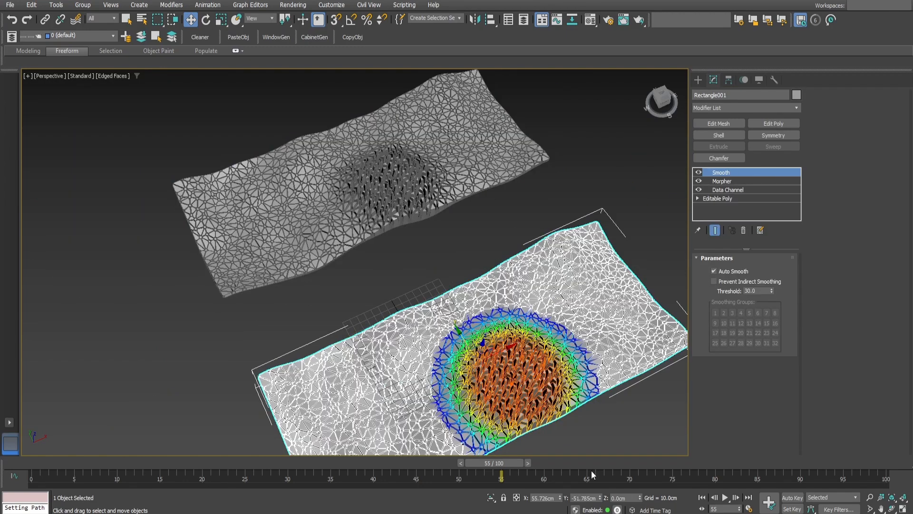
left_click_drag(494, 464, 314, 488)
key("w")
middle_click_drag(454, 260, 415, 233)
mouse_move(321, 475)
left_mouse_down()
mouse_move(307, 463)
mouse_move(330, 463)
left_mouse_up()
middle_click_drag(467, 309, 430, 224)
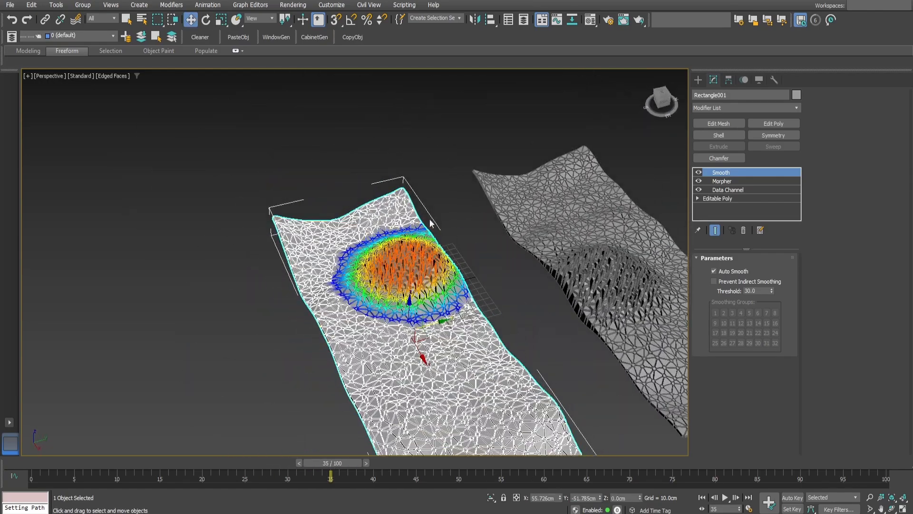
- Examine the raised cells up close, then select the snapshot copy and check its Editable Mesh from several angles
middle_click_drag(393, 318, 484, 319, "alt")
scroll(409, 177, "up", 5)
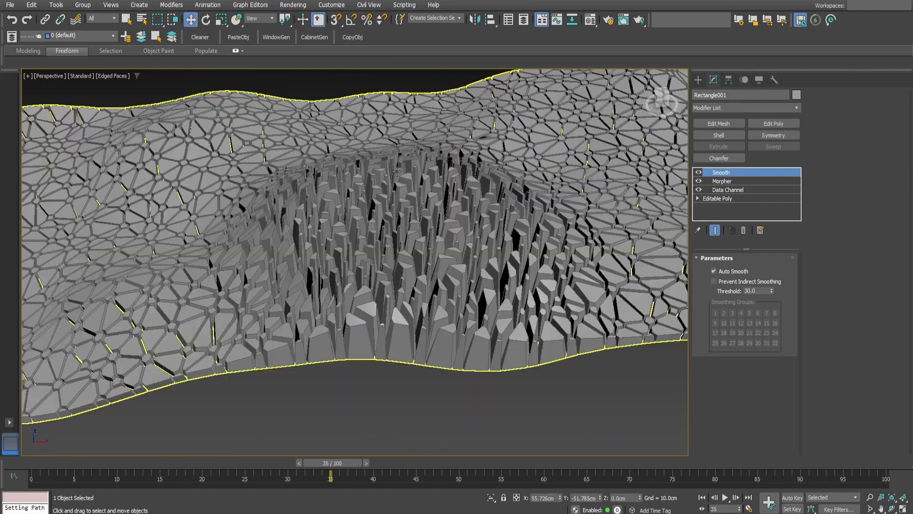
middle_click_drag(276, 254, 355, 261, "alt")
scroll(356, 261, "down", 4)
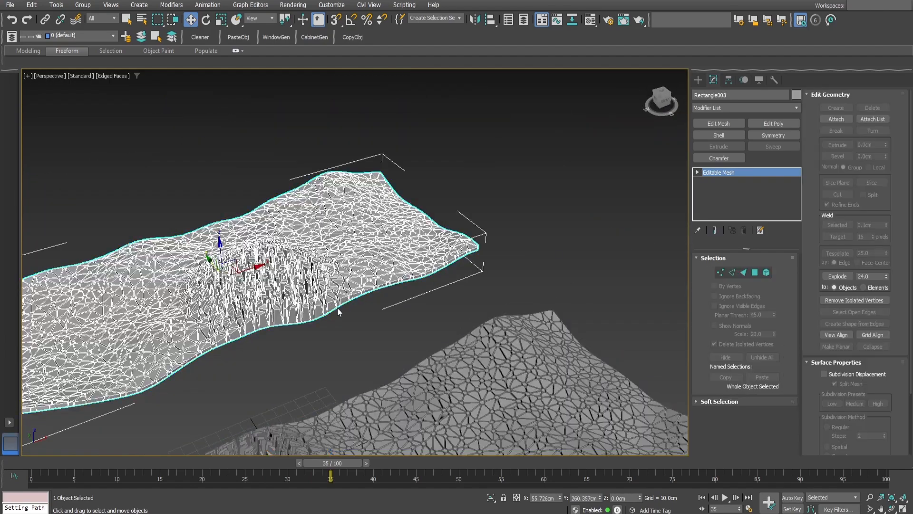
middle_click_drag(338, 307, 418, 320, "alt")
- Preview the clay-shaded examples by playing the panel and spiked column animations and scrubbing the cylinder grid to about frame 23
left_click(725, 497)
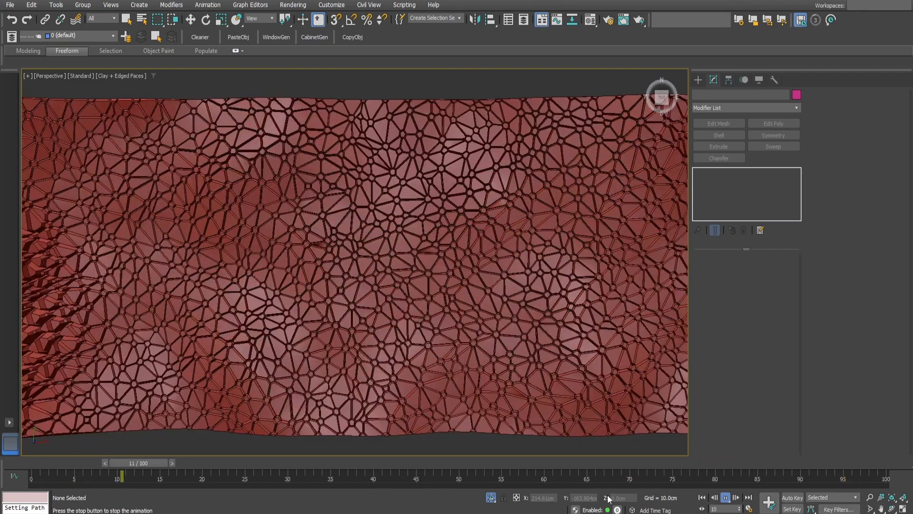
middle_click_drag(614, 378, 523, 306, "alt")
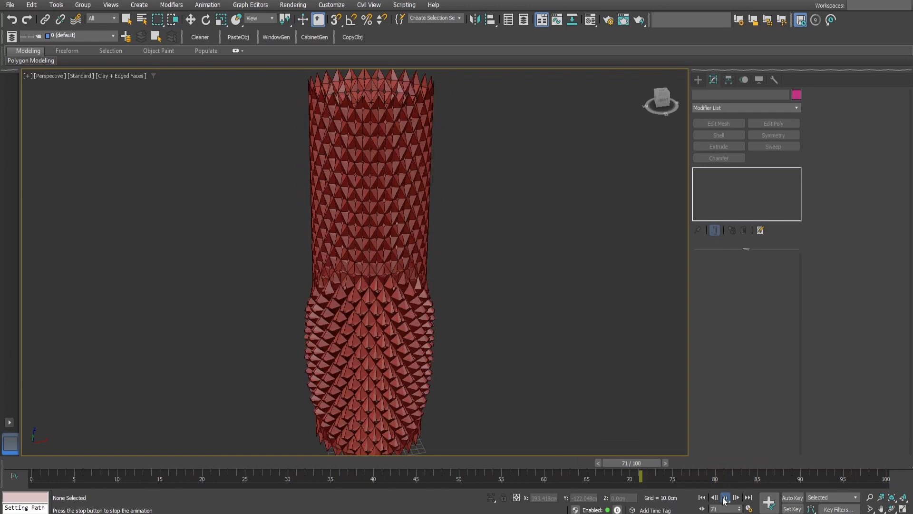
left_click(723, 497)
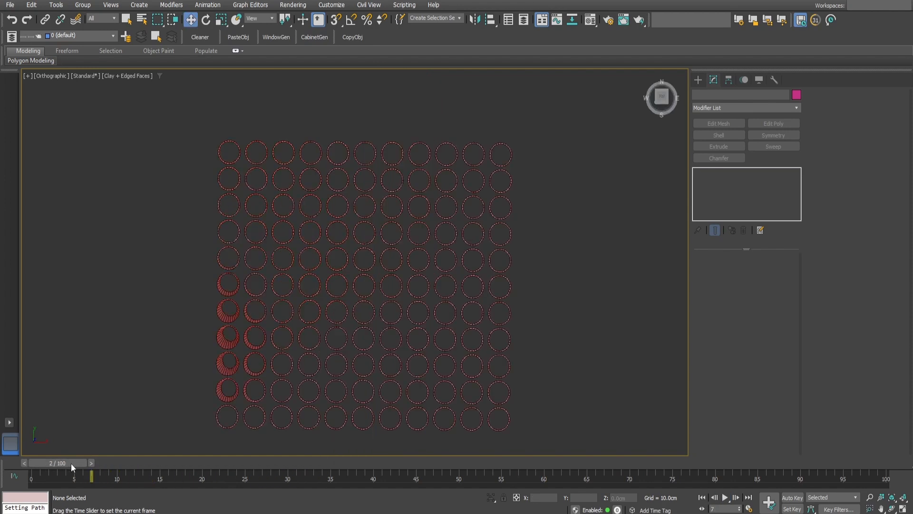
left_click_drag(71, 464, 177, 466)
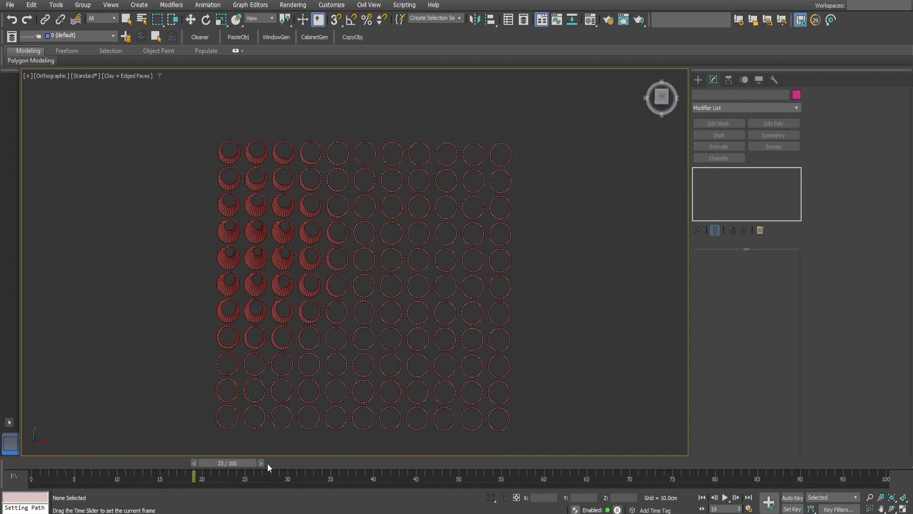